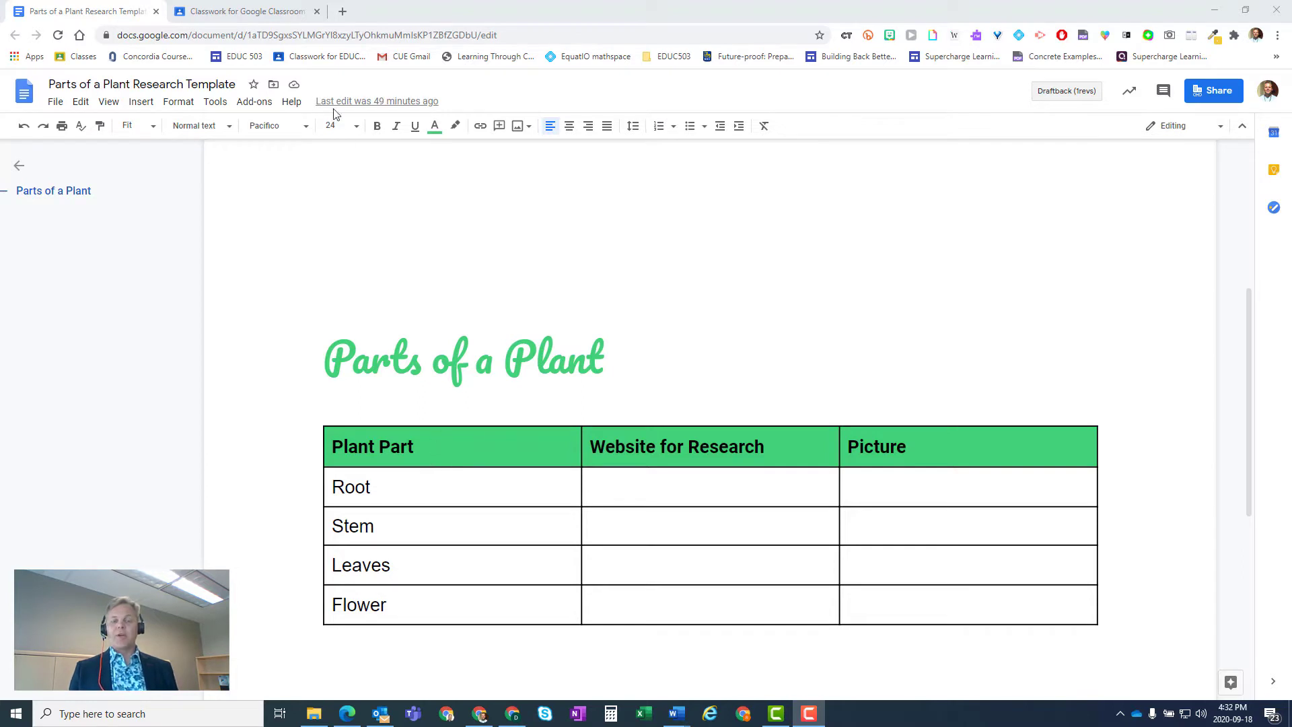
In the Classroom assignment "Research - Parts of a Plant", attach the Parts of a Plant Research Template document from Google Drive.
left_click(257, 15)
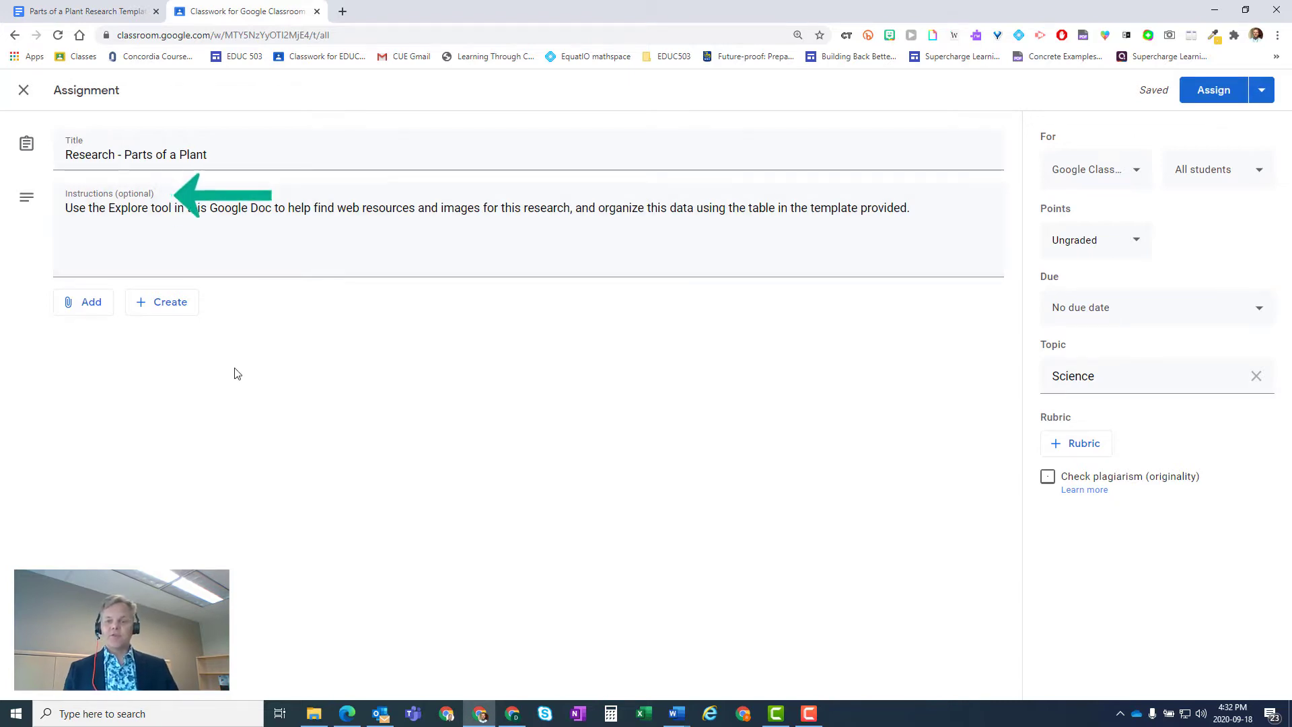
left_click(76, 304)
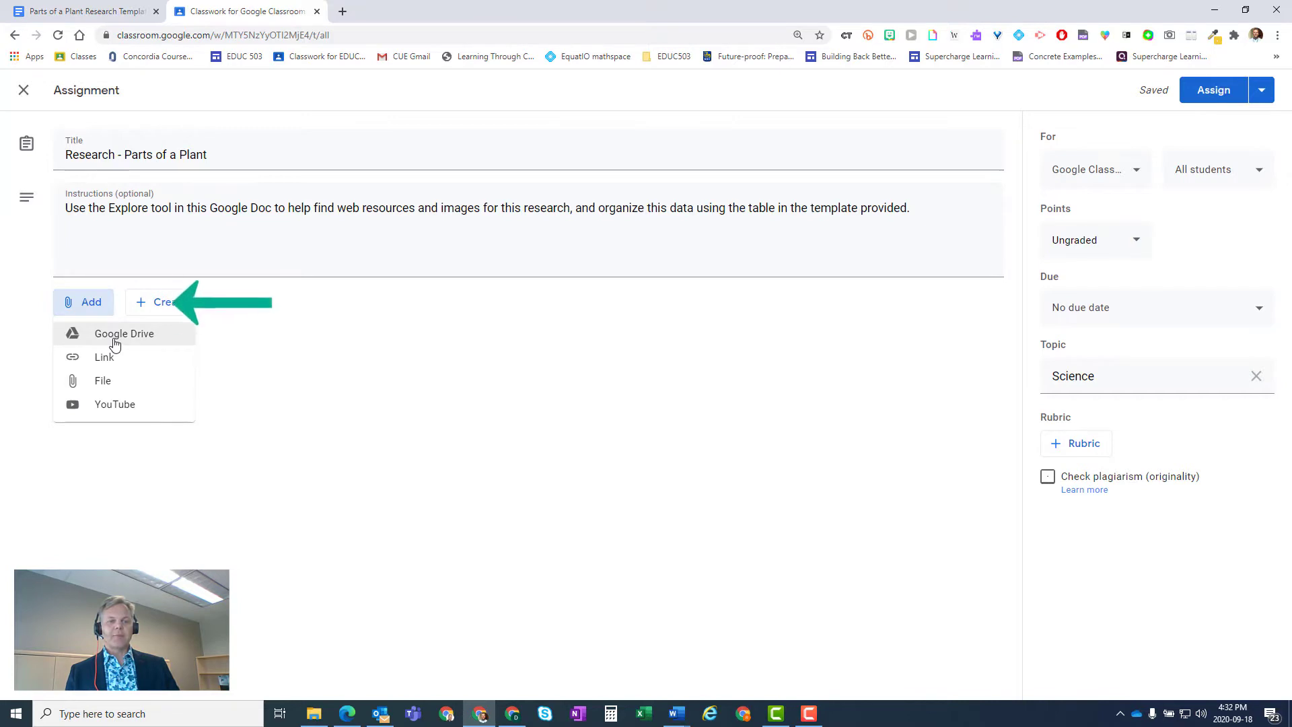
left_click(114, 340)
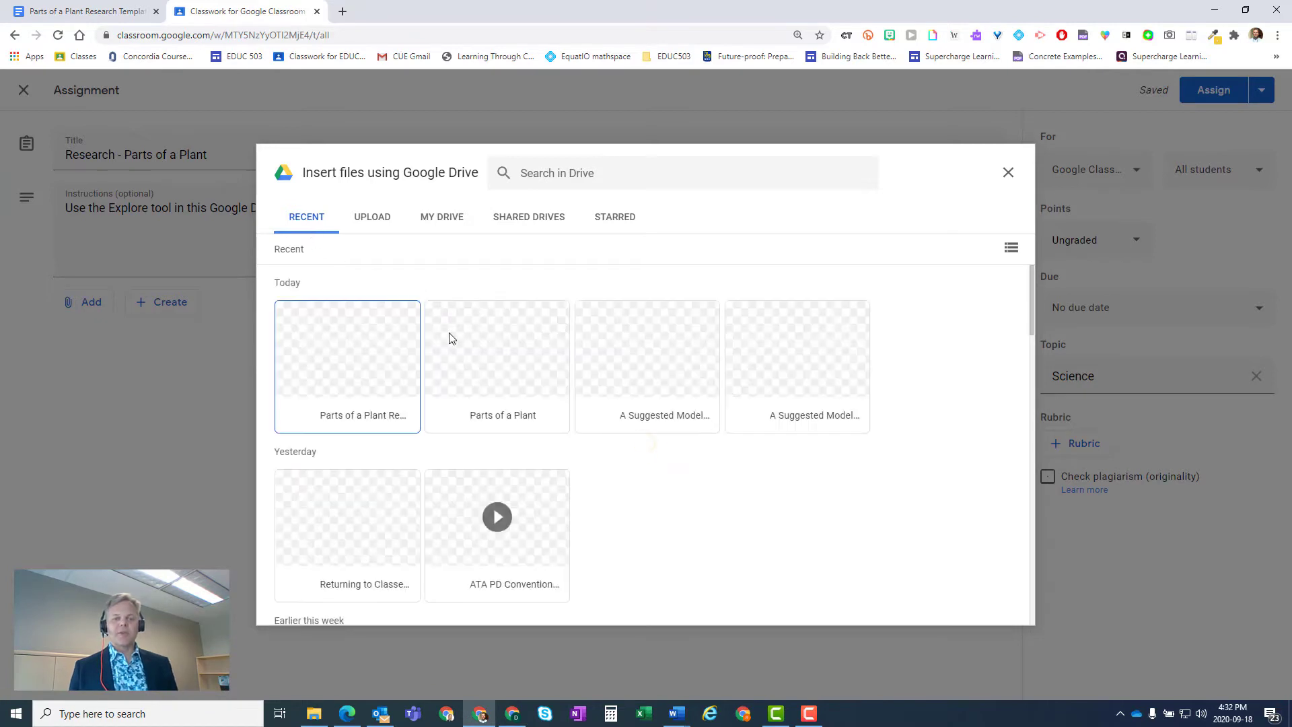
left_click(343, 364)
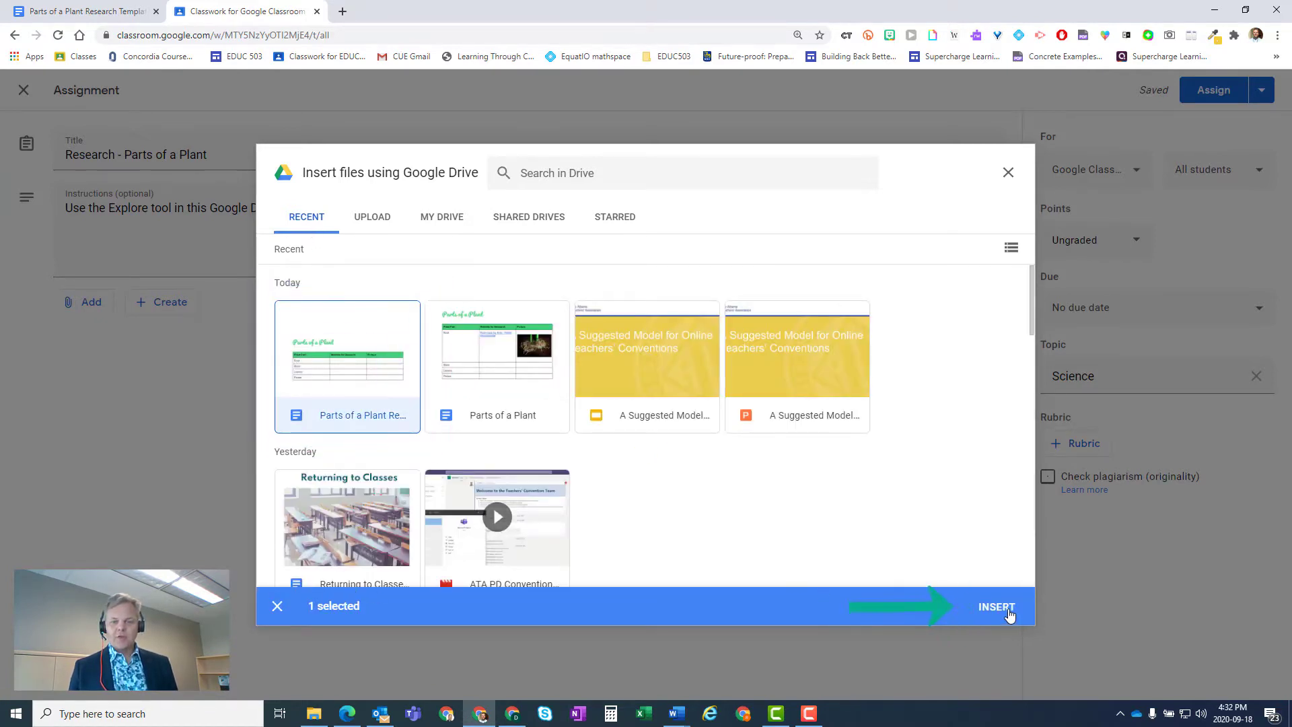
left_click(996, 607)
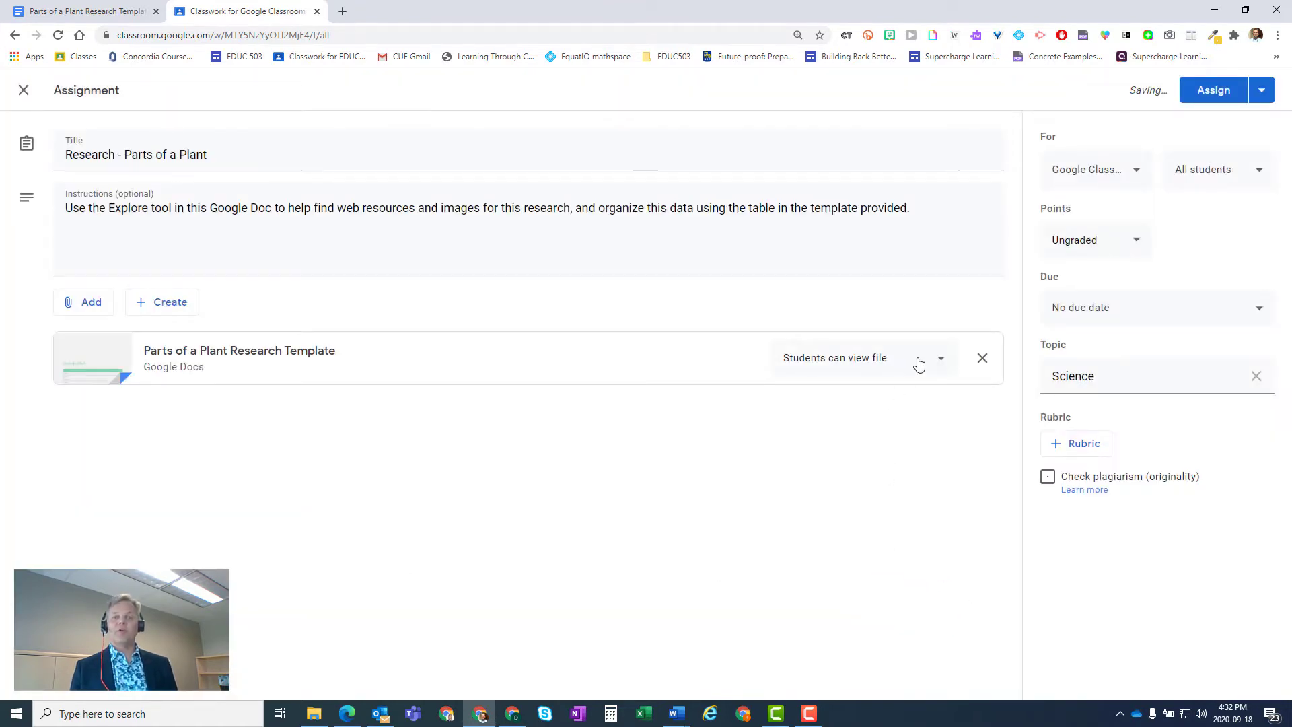
Set the attached template to "Make a copy for each student" and assign the work to the class.
left_click(939, 367)
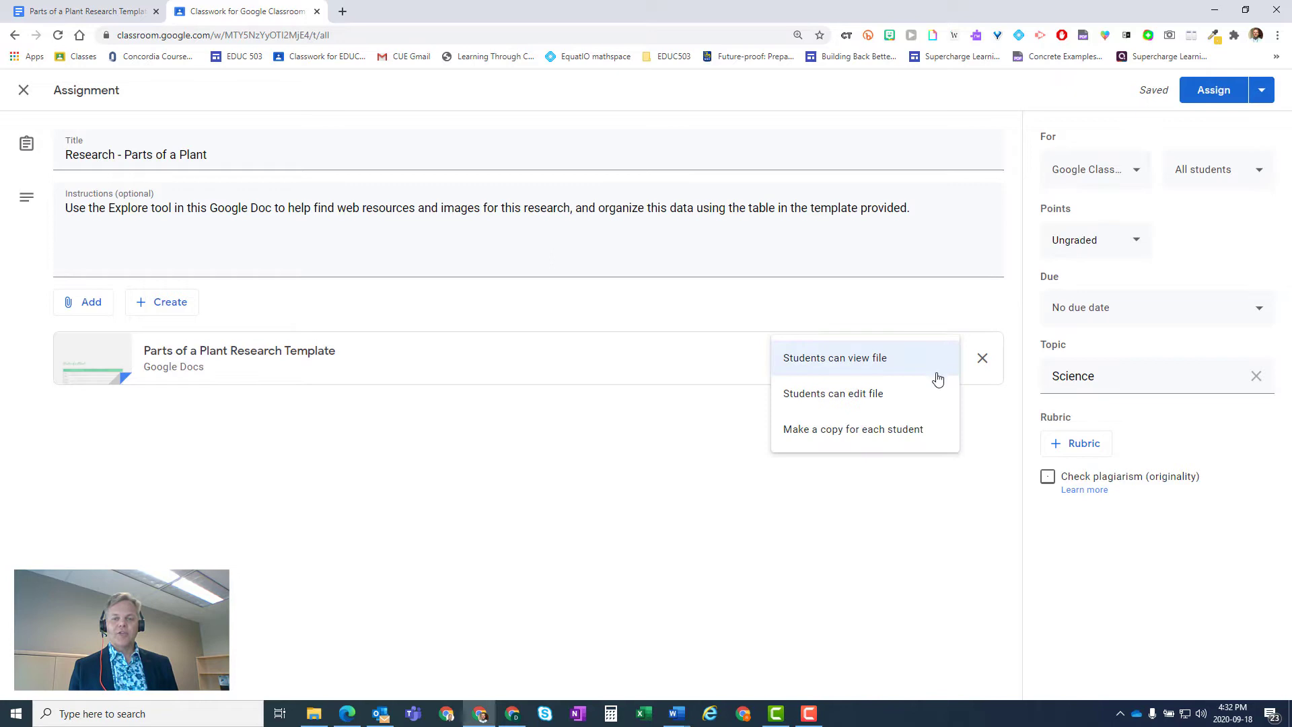
left_click(884, 433)
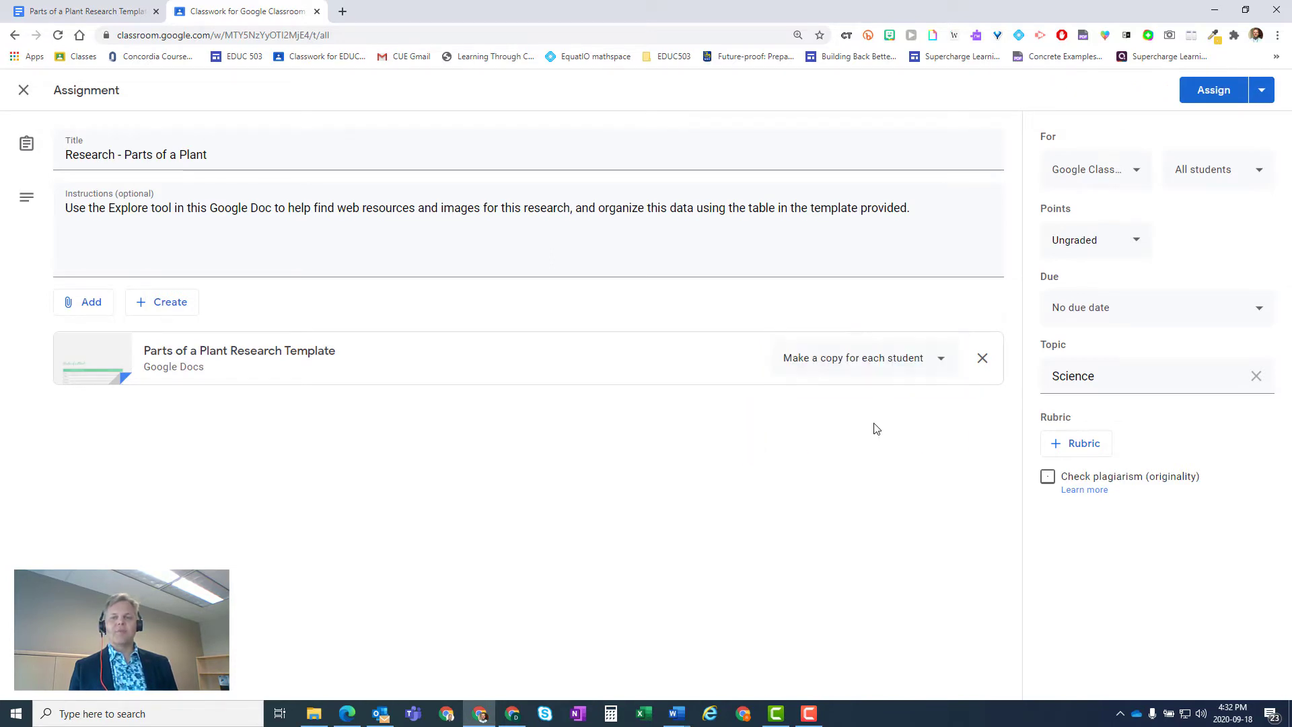
left_click(1204, 103)
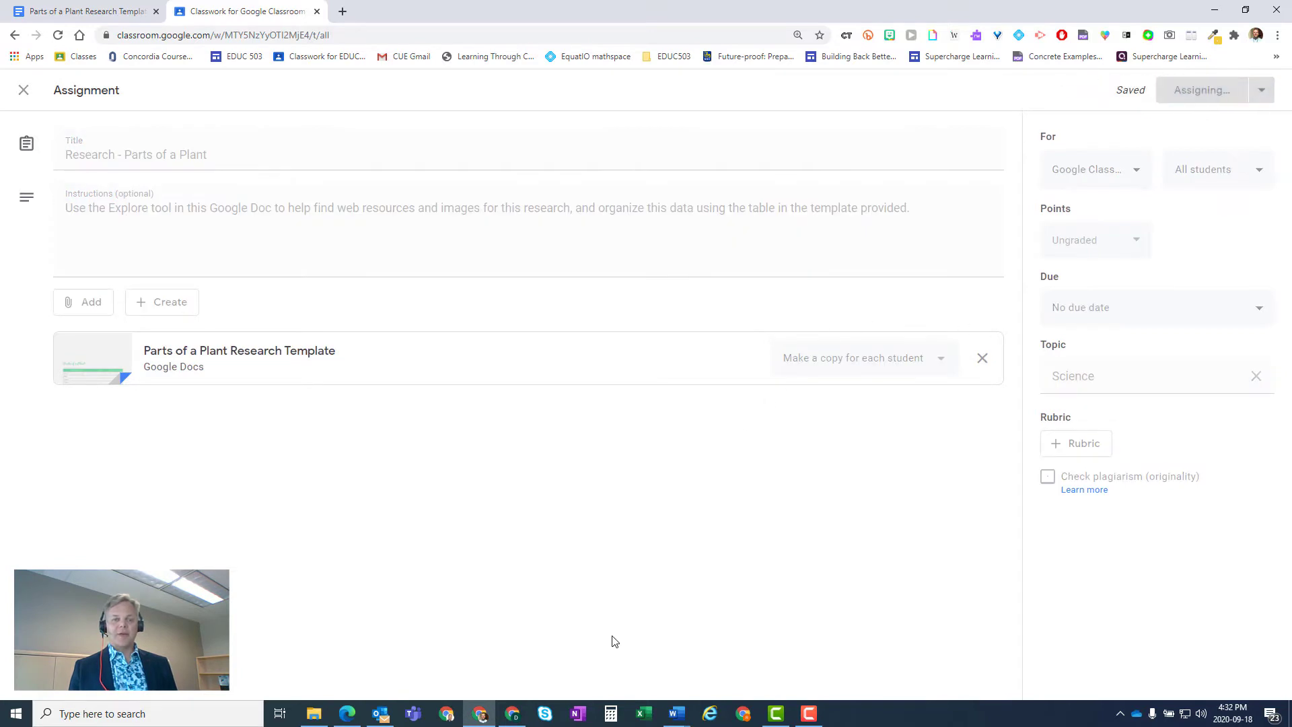
Switch to the student's Classroom window and open the full assignment page for "Research - Parts of a Plant" from Classwork.
left_click(513, 715)
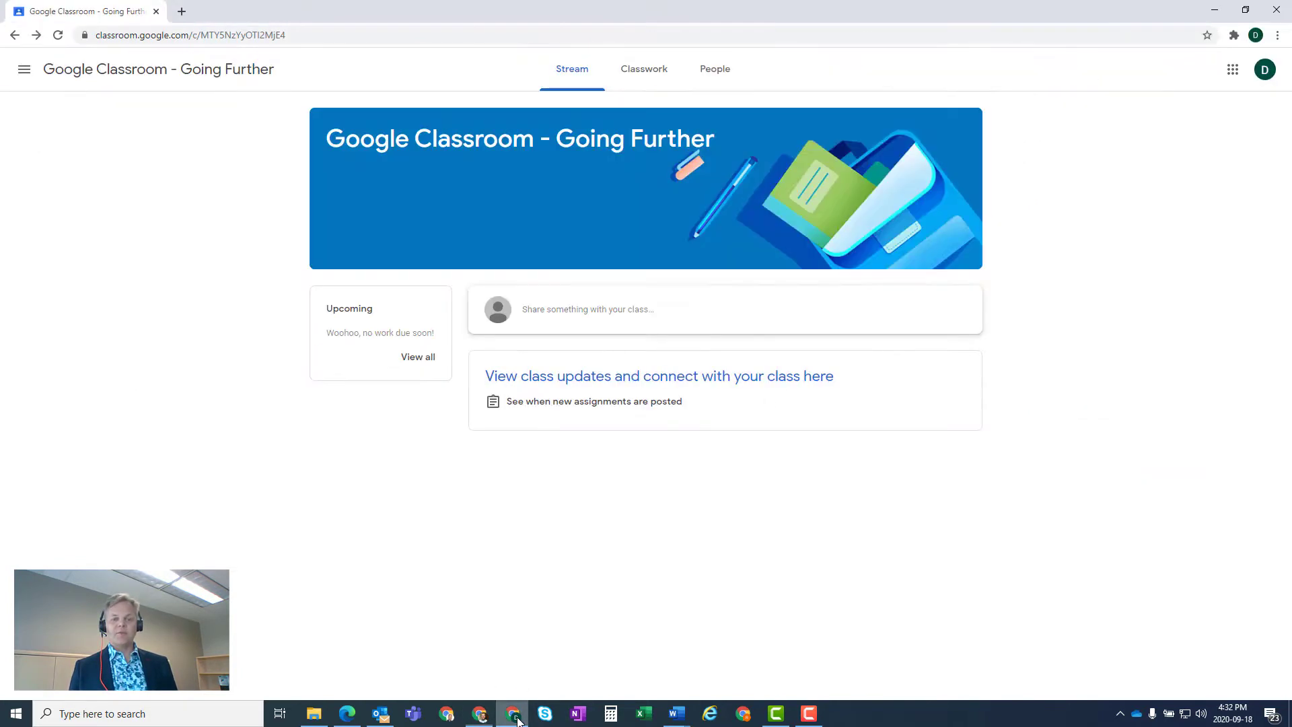
left_click(644, 75)
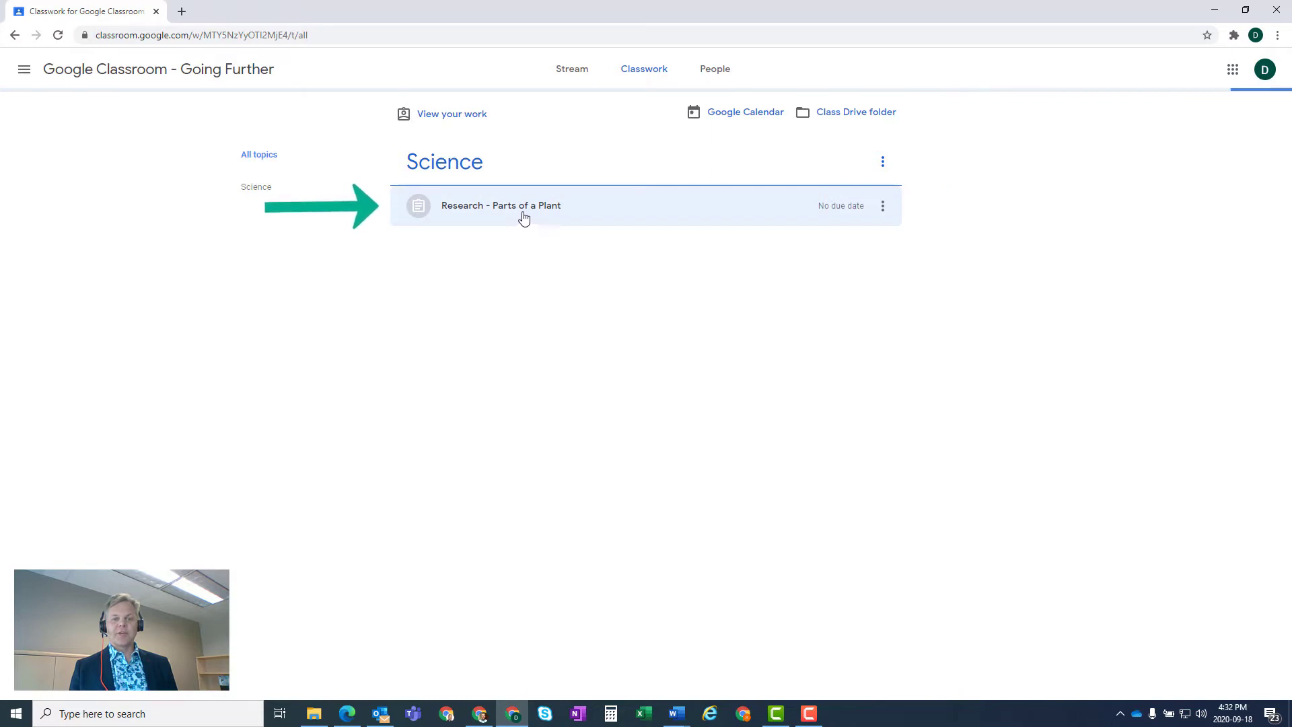
left_click(521, 211)
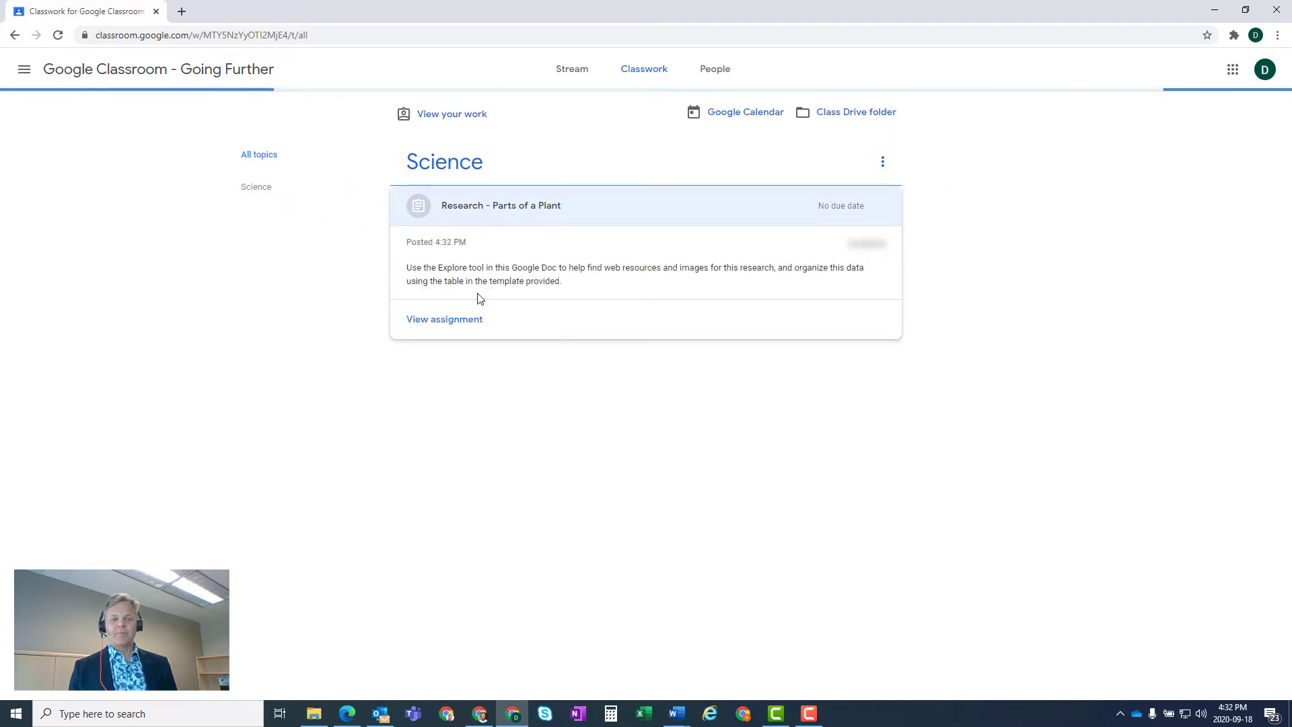
left_click(452, 378)
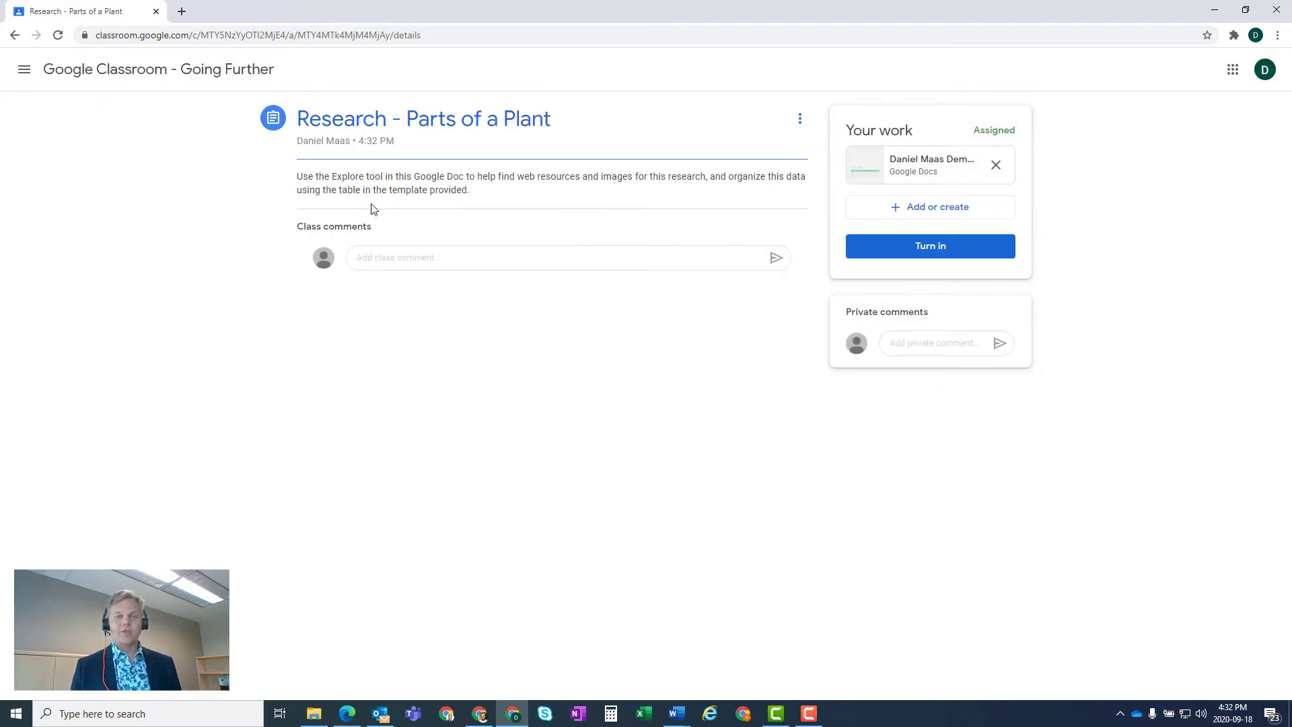
Open the student's copy of the research template and set the document zoom to 150%.
left_click(927, 170)
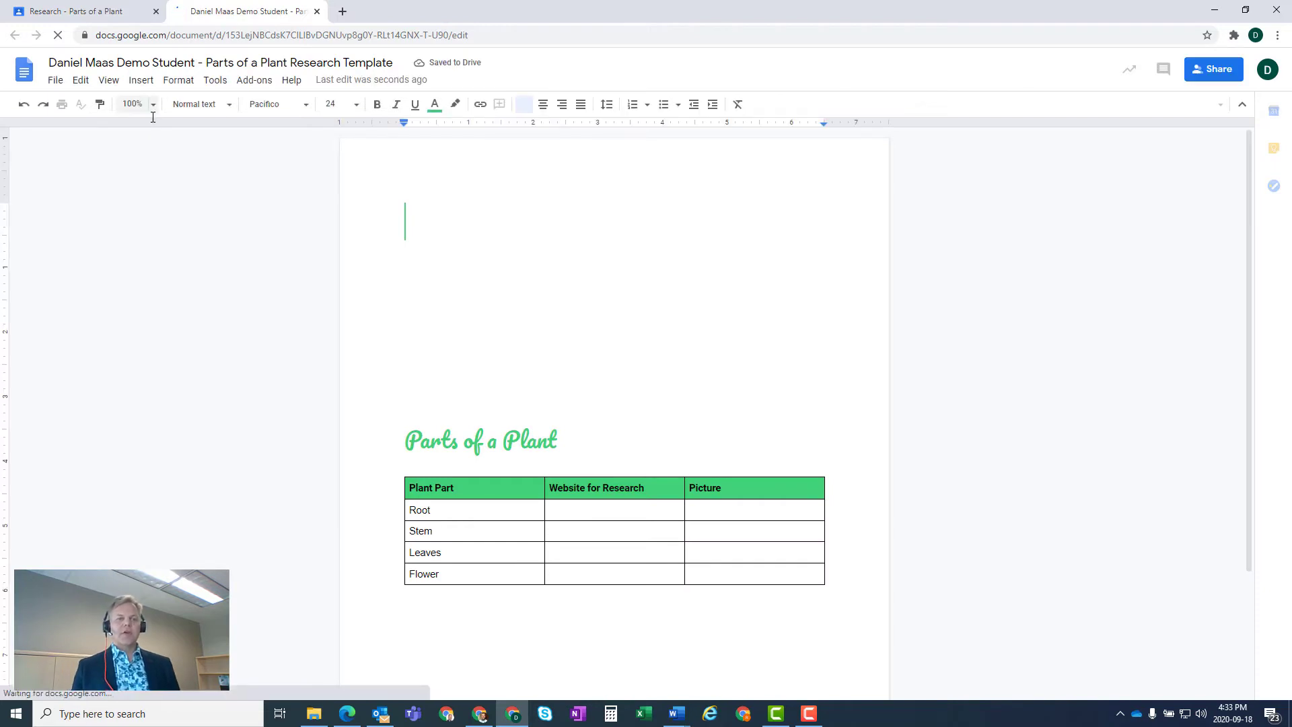
left_click(152, 109)
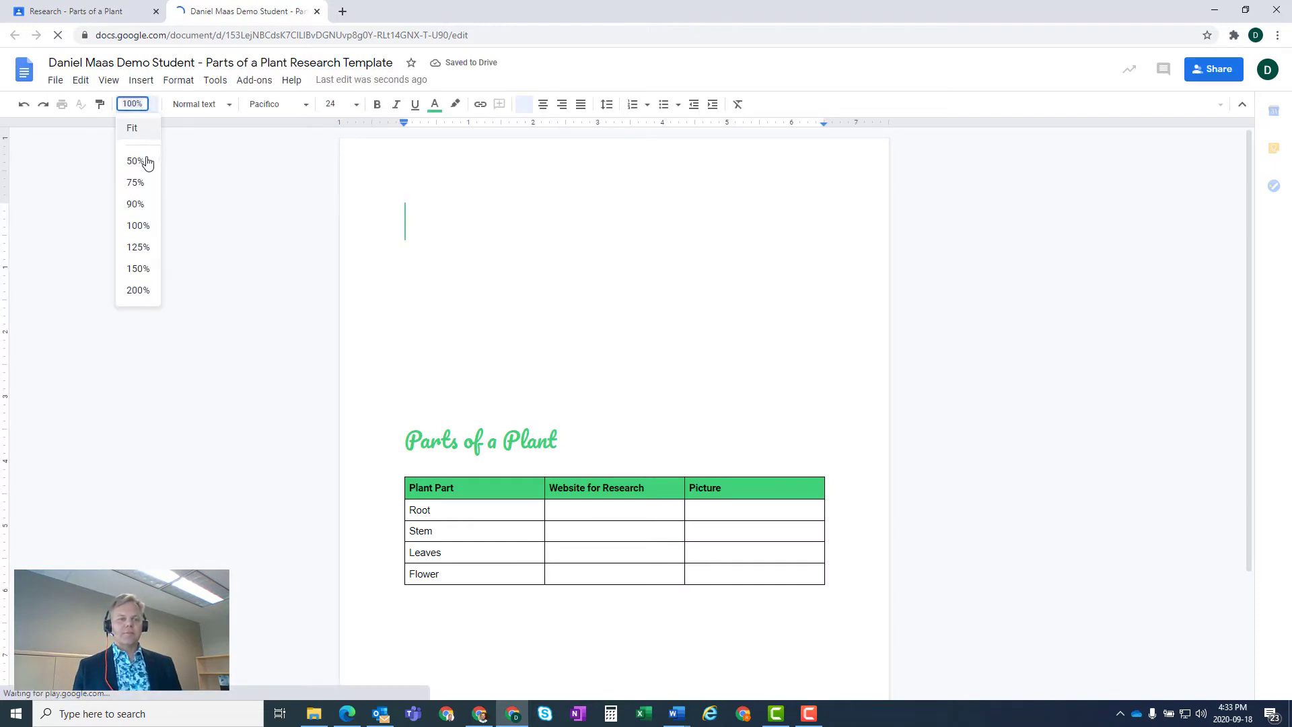
left_click(137, 269)
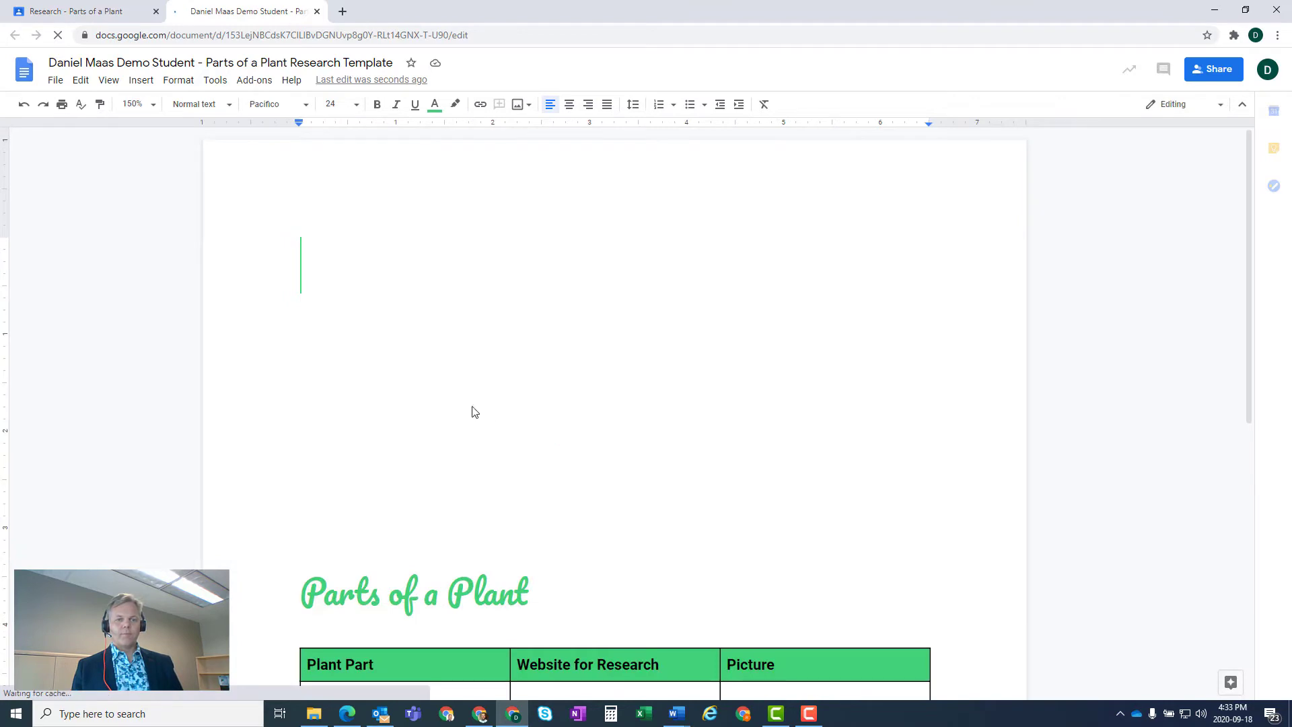
scroll(499, 403, "down", 7)
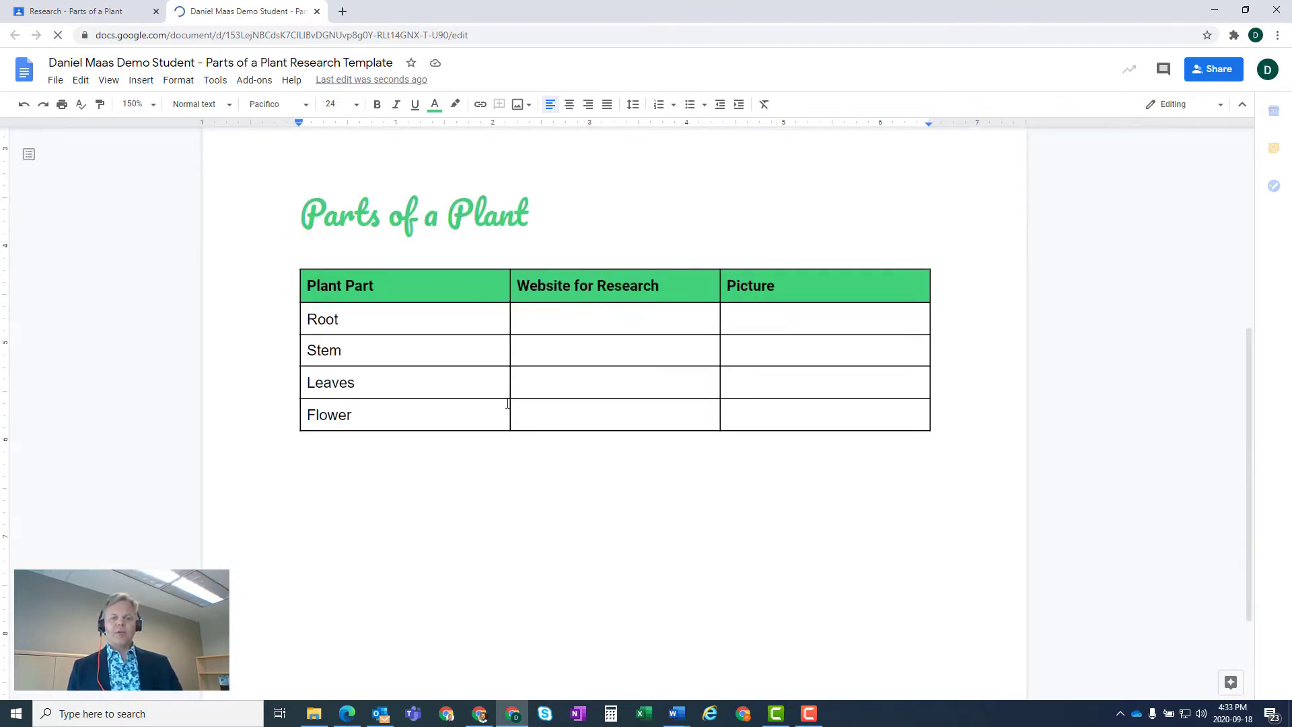
scroll(539, 354, "up", 2)
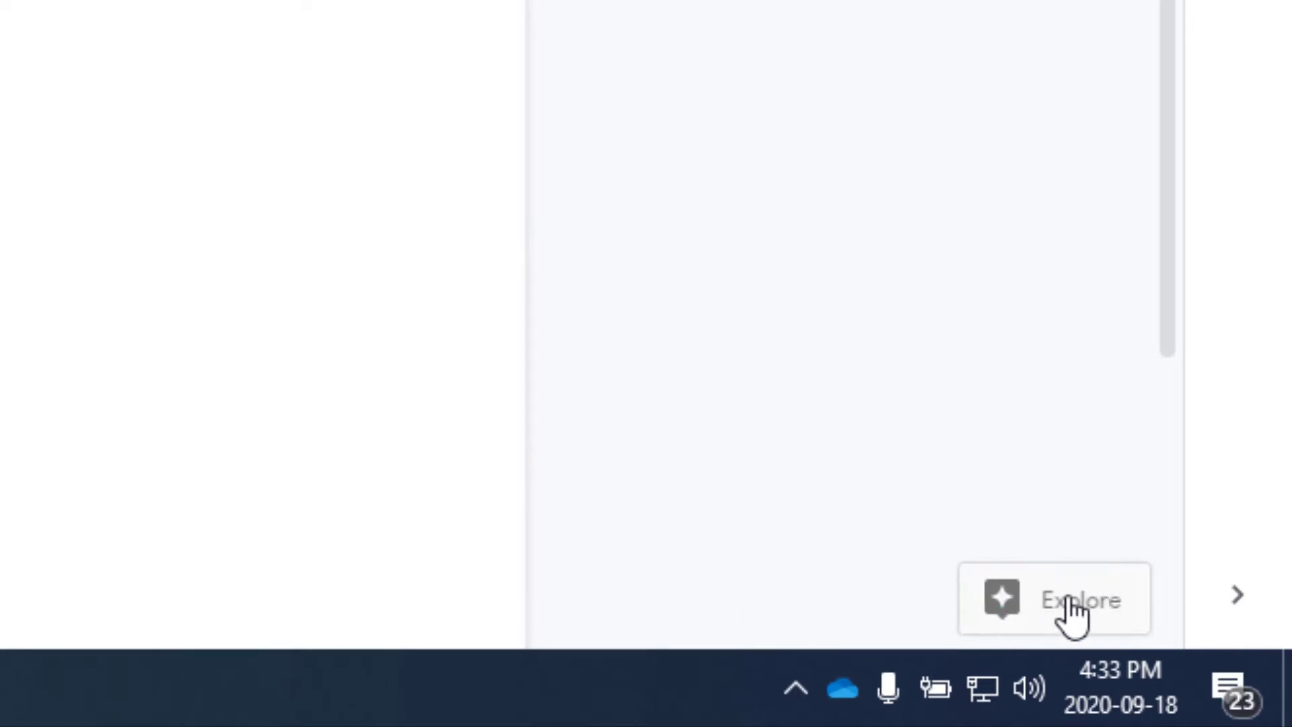
Search Explore for "plant root kids", open the Kiddle "Root Facts for Kids" result, and return to the student's document.
left_click(1070, 605)
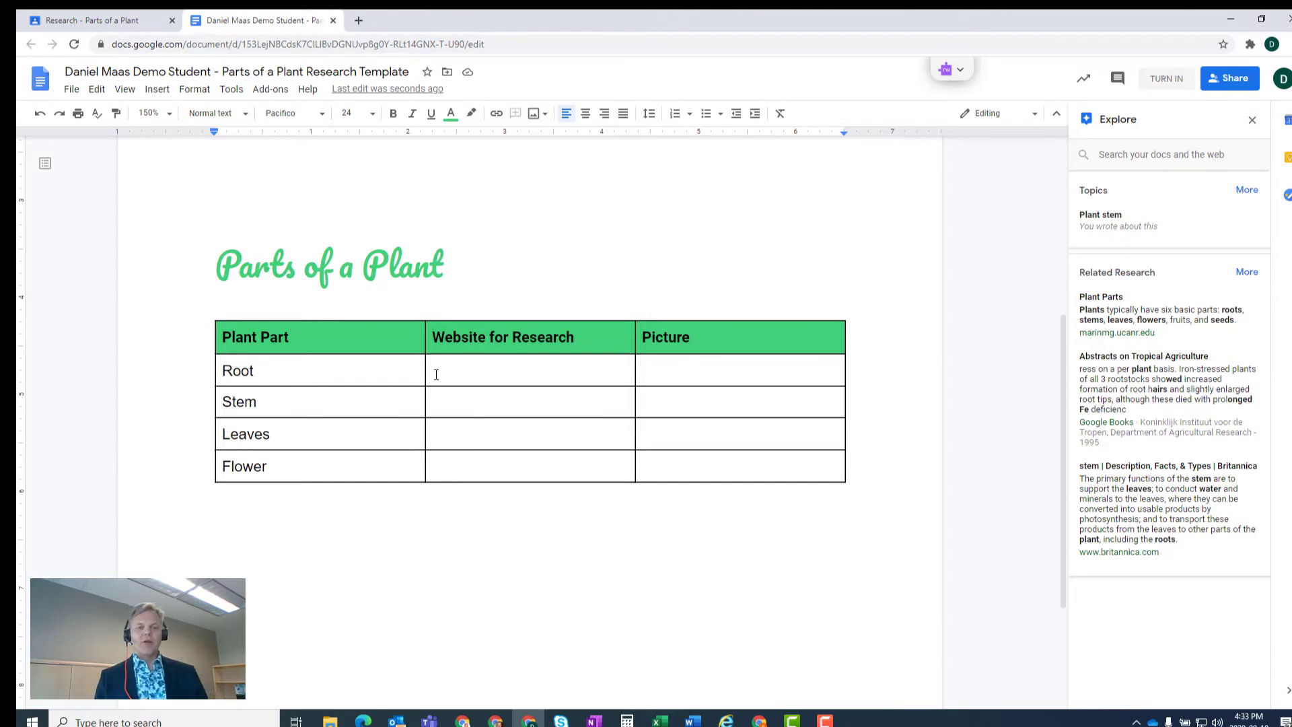
left_click(1119, 156)
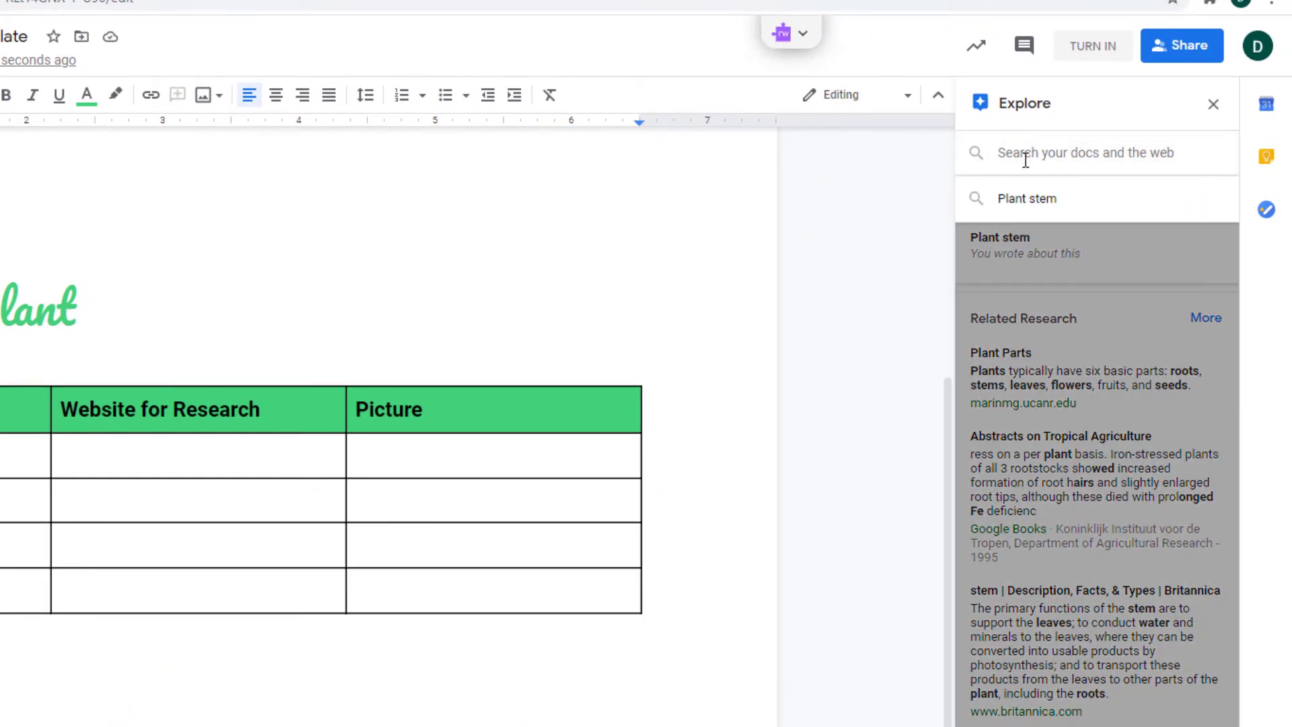
type("plant root")
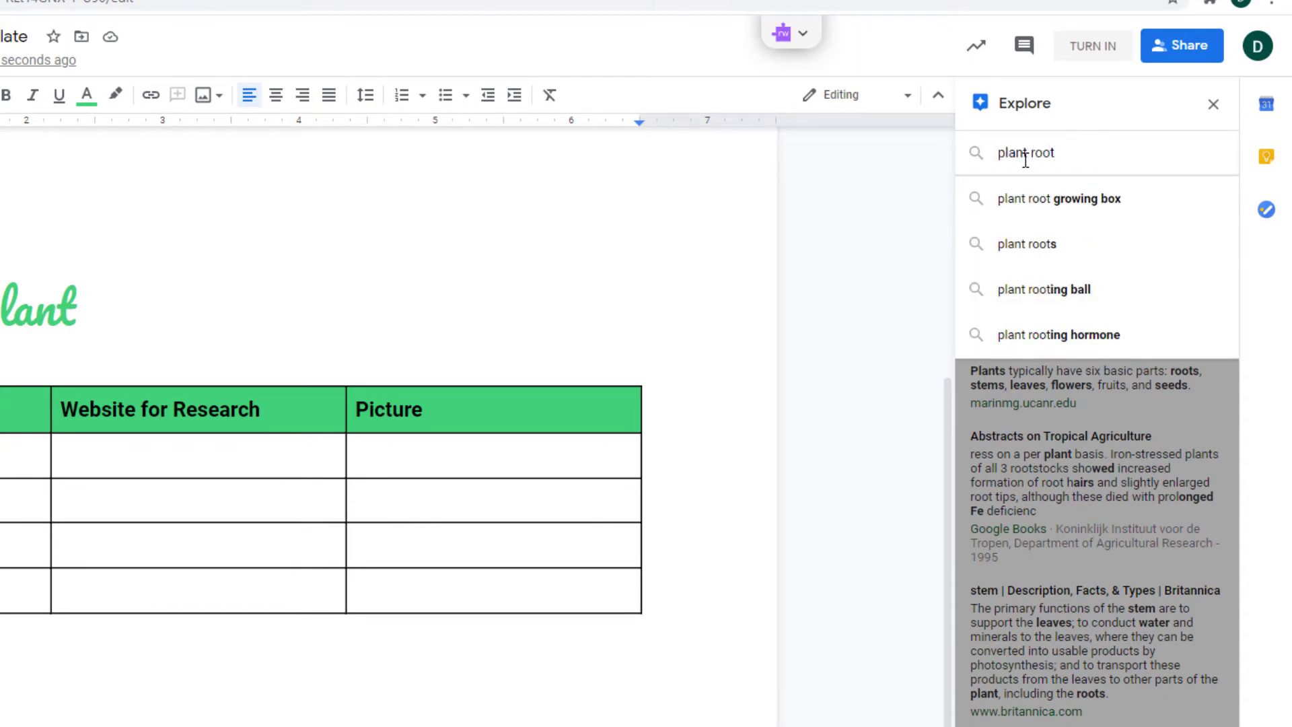
type("kids")
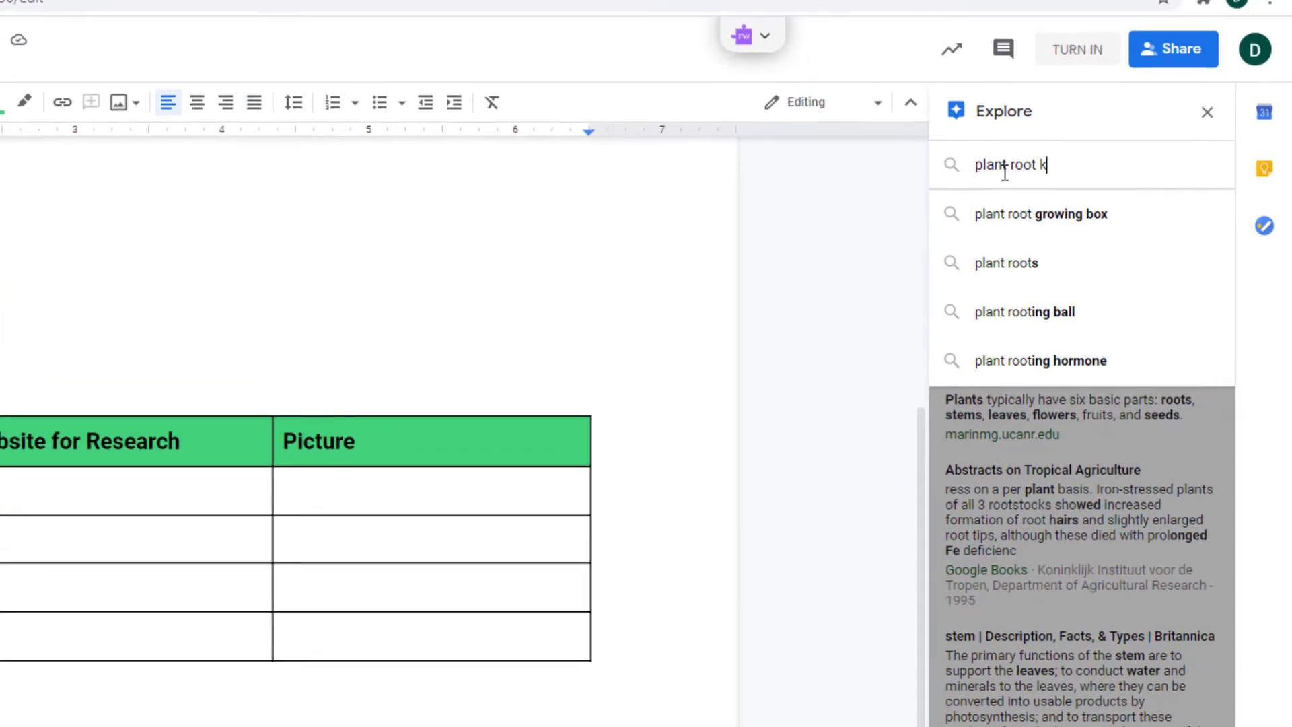
key("Return")
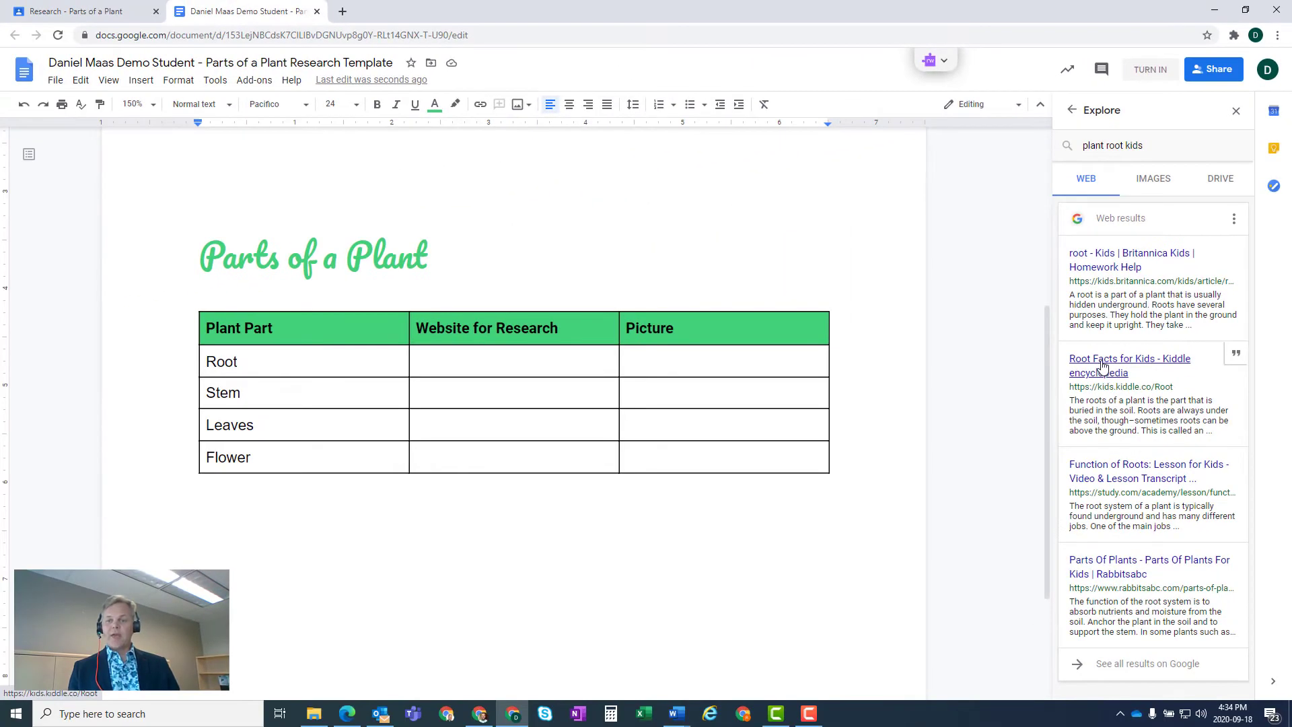
left_click(1102, 366)
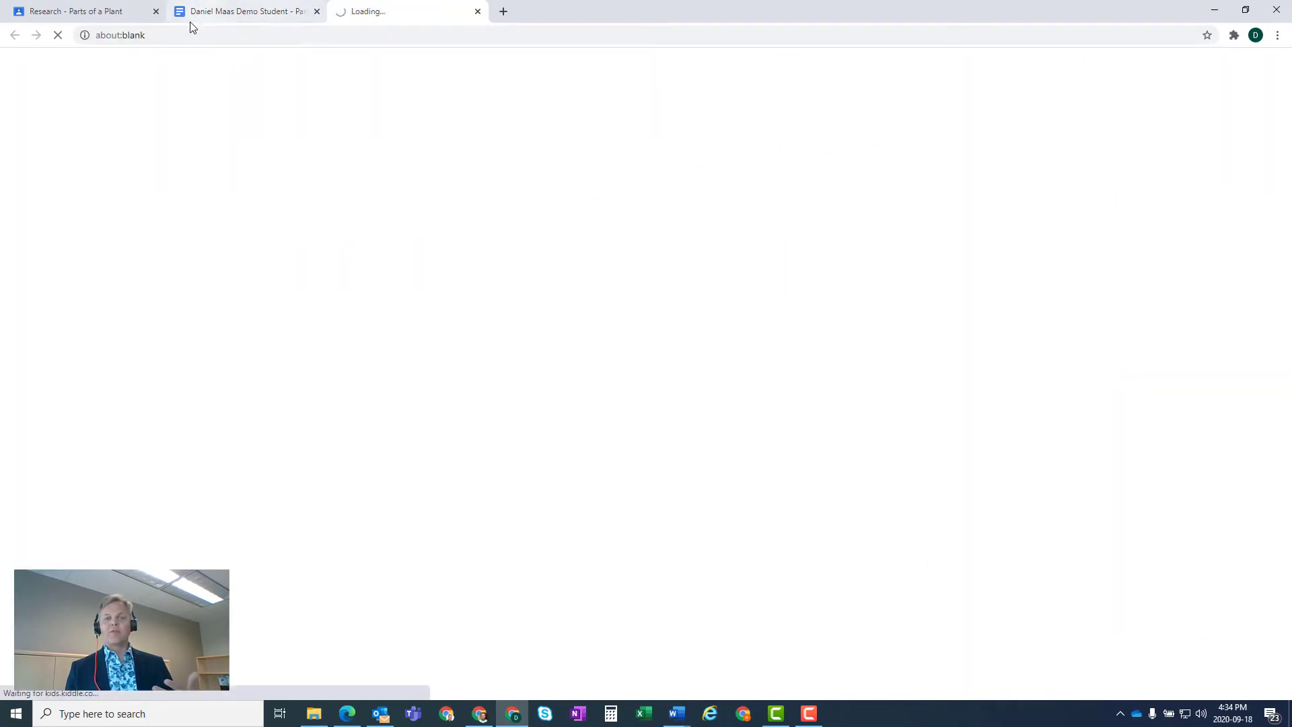
left_click(235, 12)
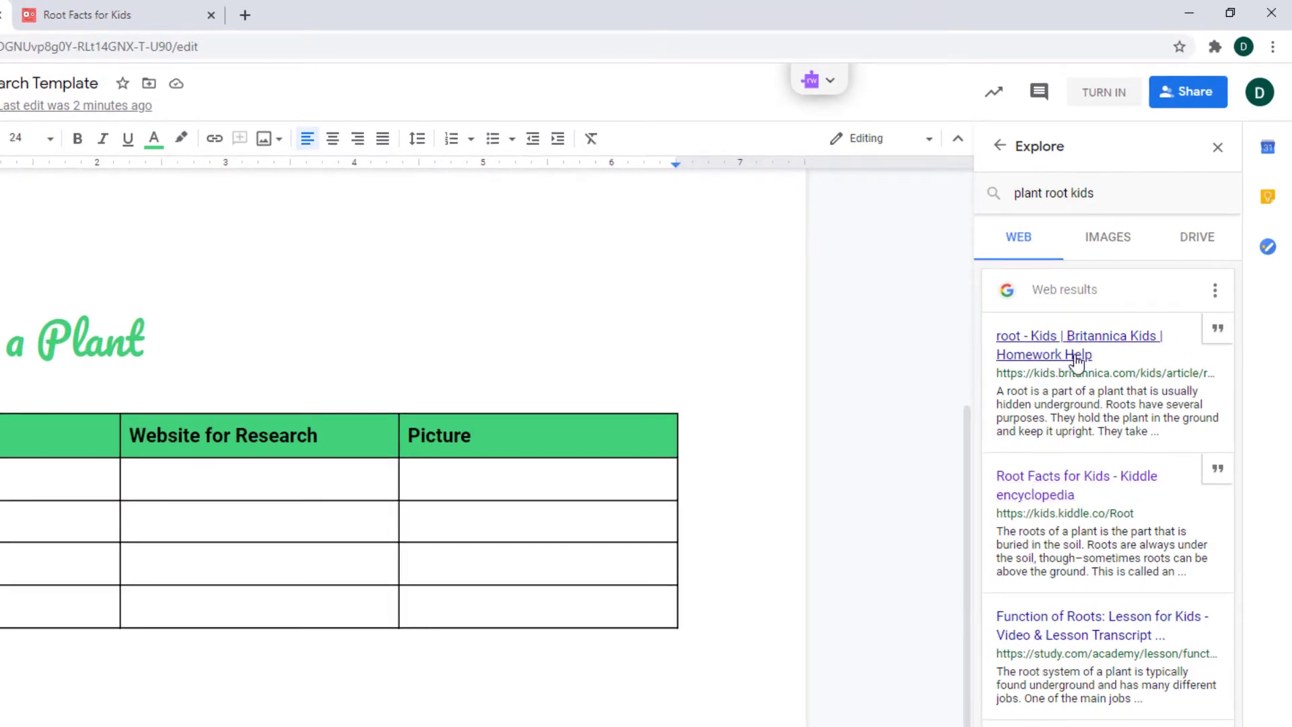
Add the Britannica Kids root result as a link in the Root row's Website for Research cell and cite it with a footnote.
left_click_drag(1078, 343, 262, 482)
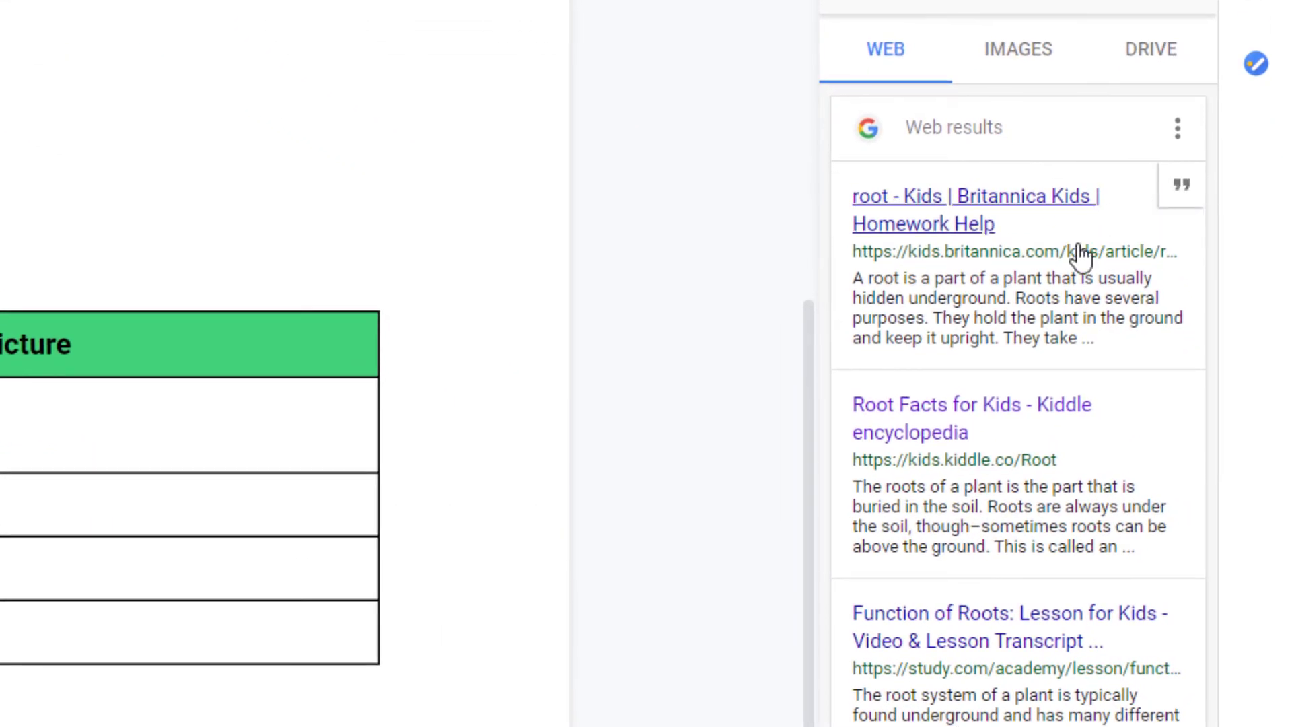
left_click(1181, 189)
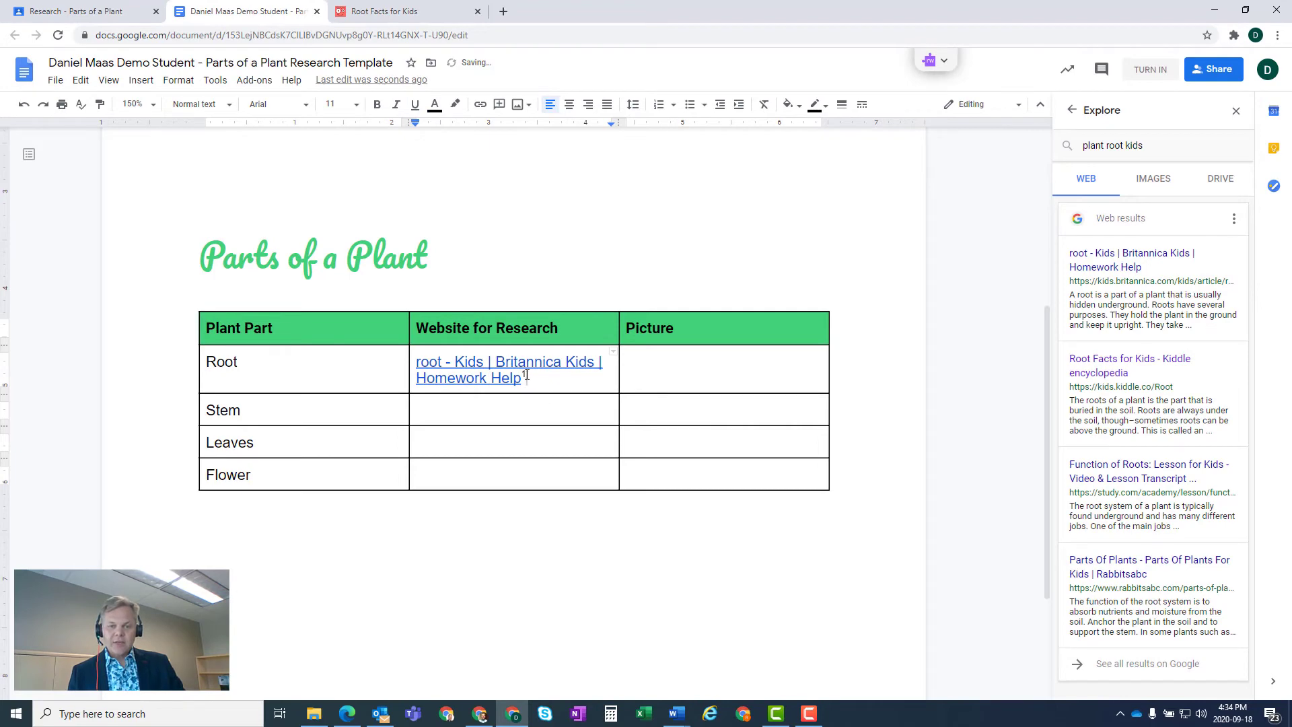
scroll(608, 501, "down", 3)
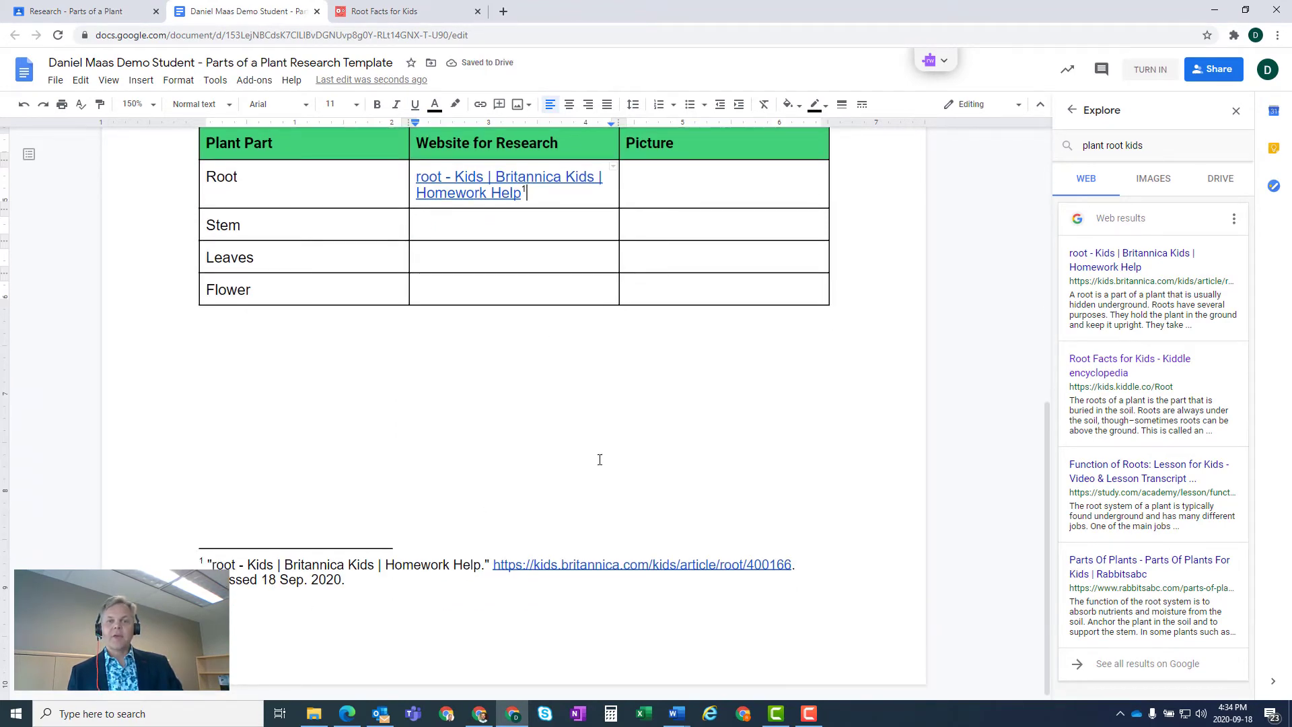
scroll(637, 446, "up", 2)
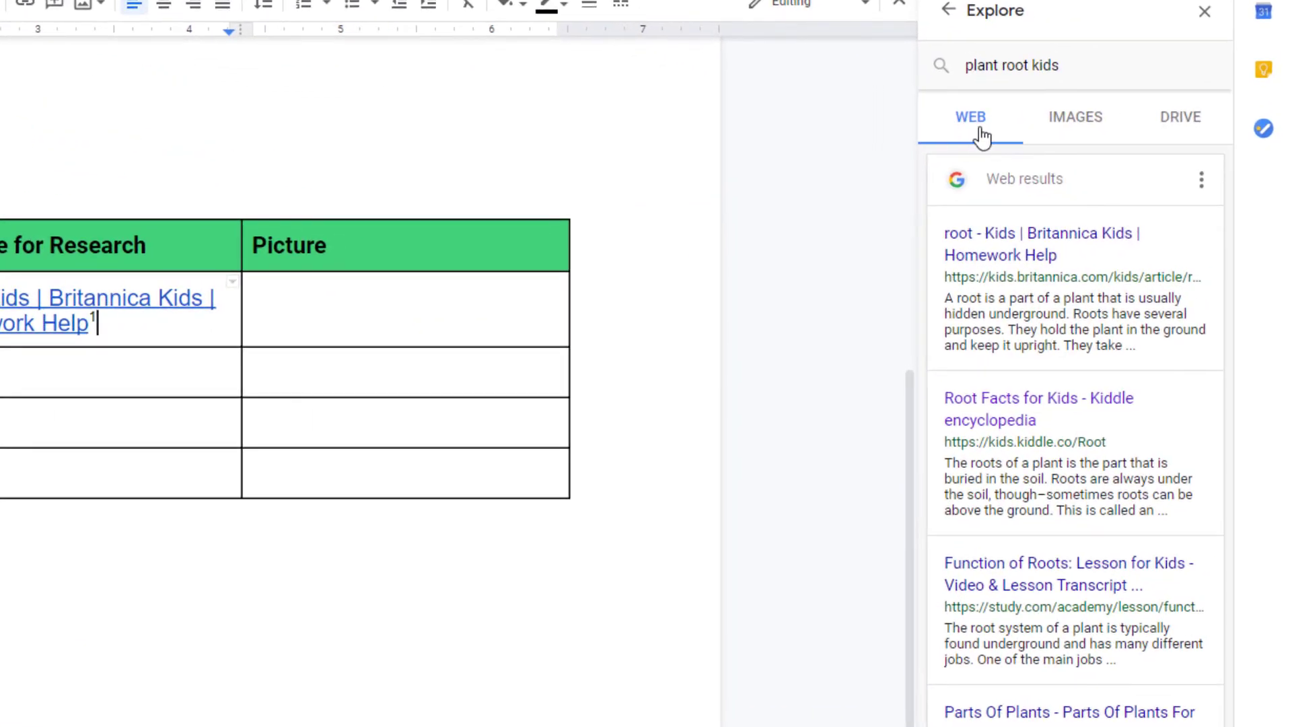
Insert the Explore image of roots beneath green stems into the Root row's Picture cell.
left_click(1078, 125)
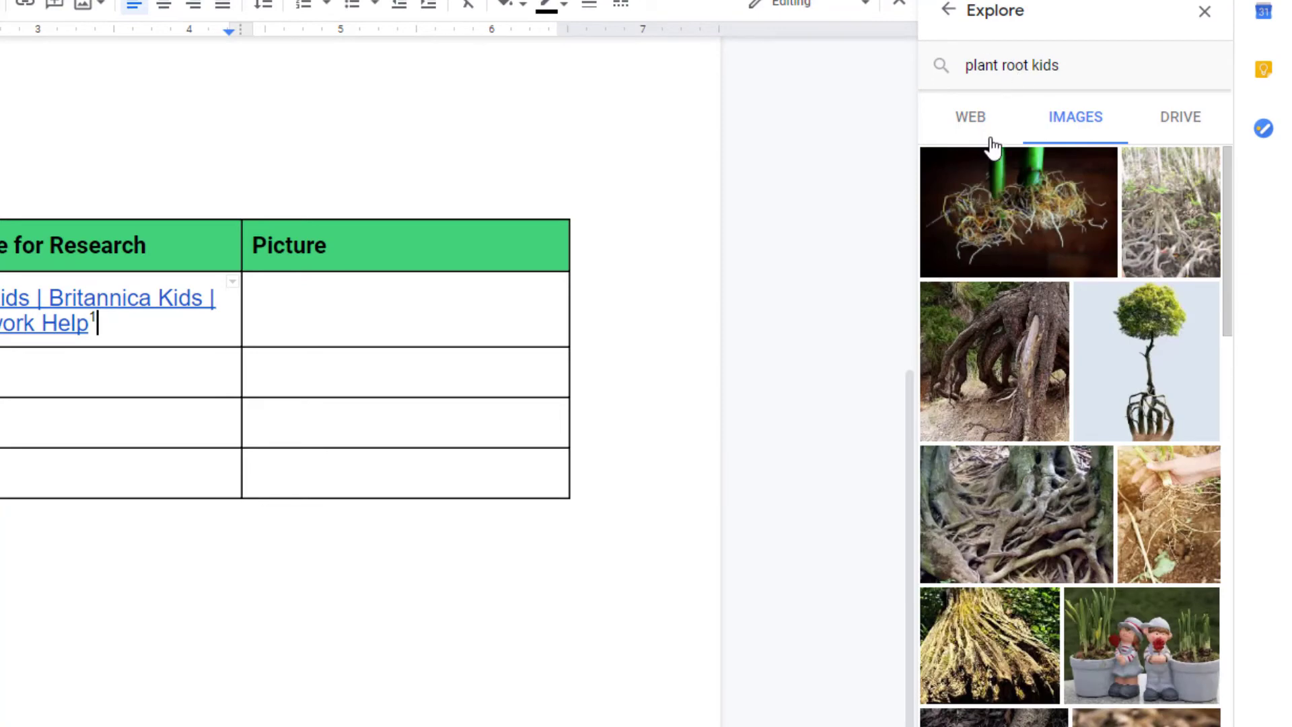
left_click(376, 313)
mouse_move(995, 225)
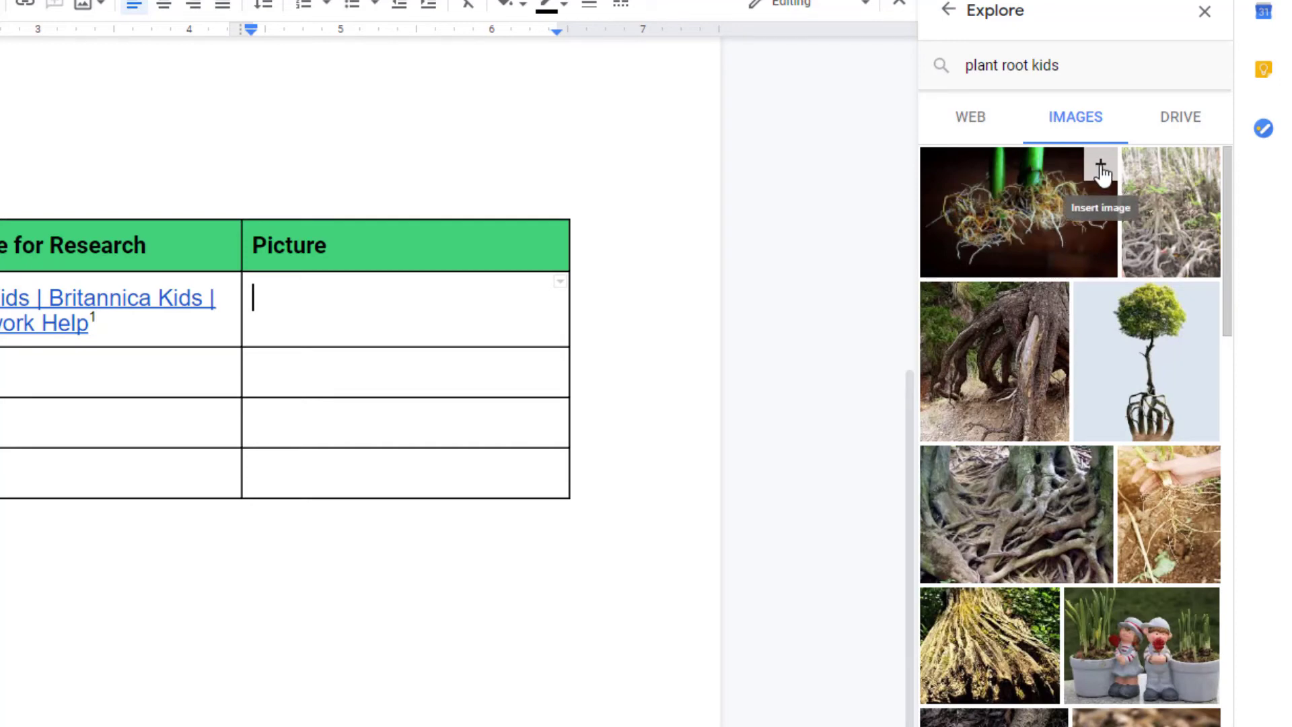
left_click_drag(1019, 222, 320, 309)
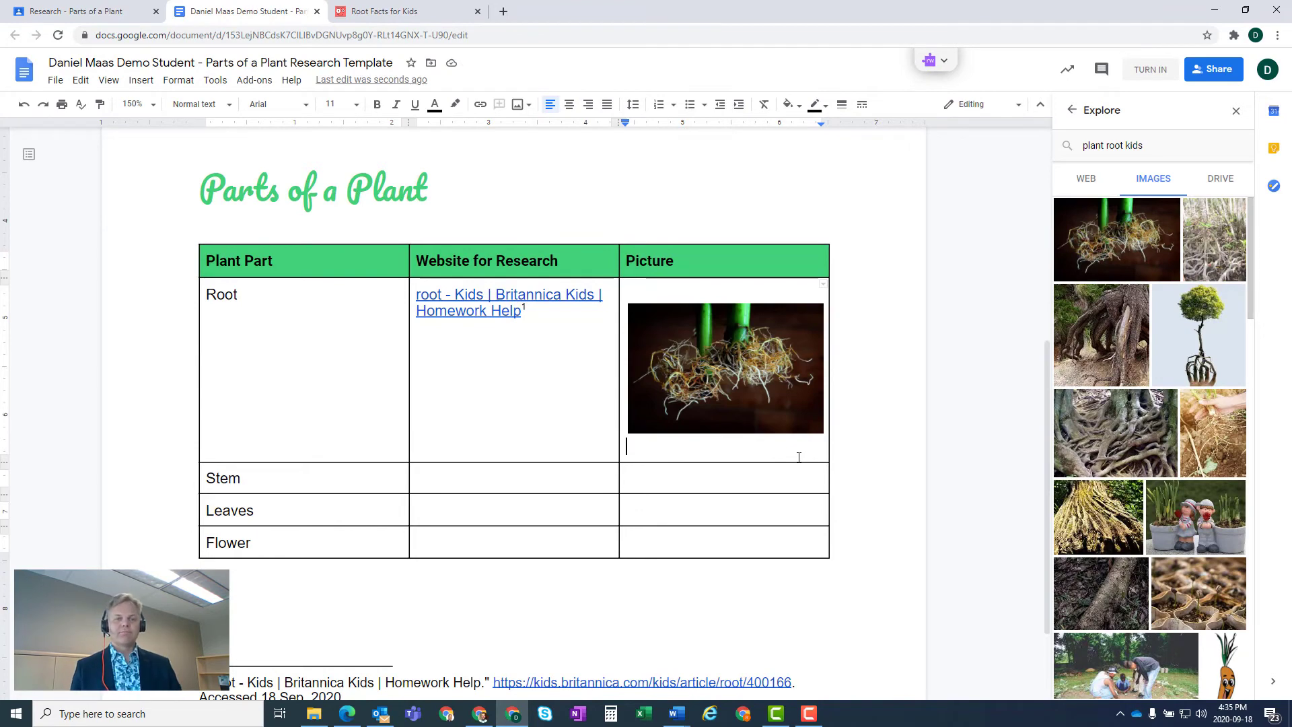
scroll(799, 458, "down", 1)
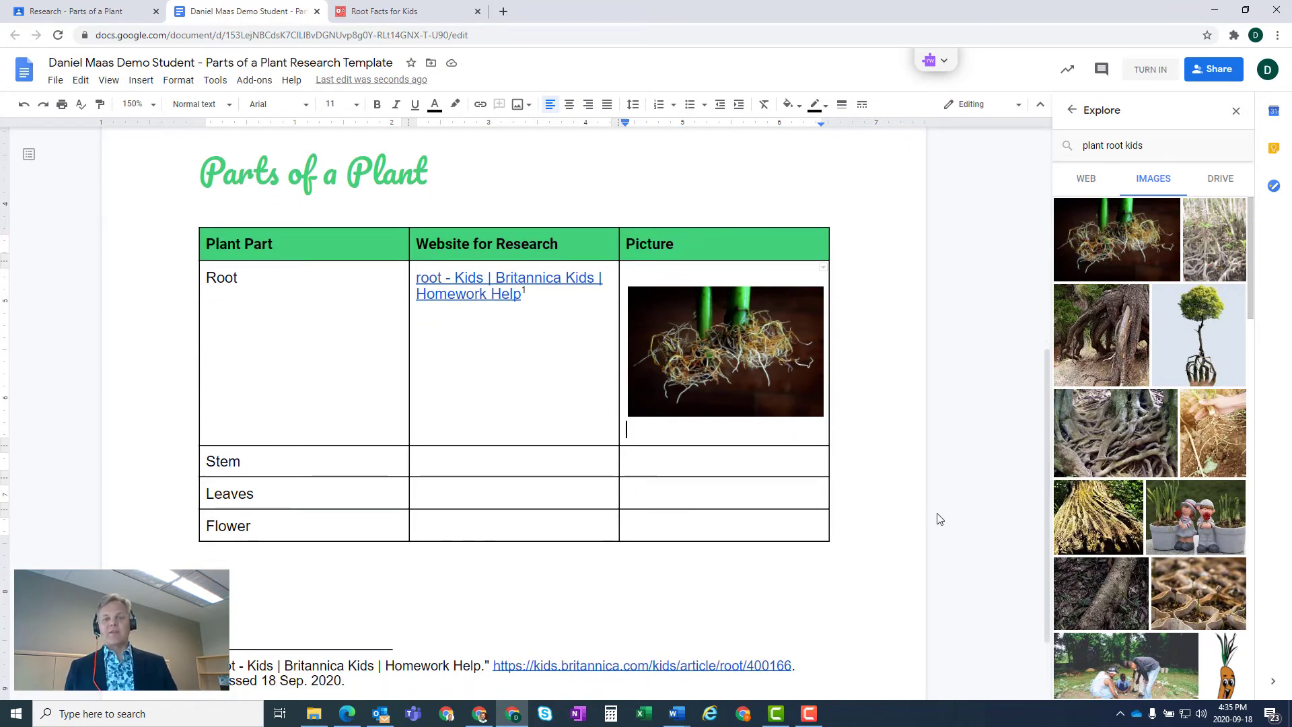
Turn in the student's research document from the "Research - Parts of a Plant" assignment page and confirm the submission.
left_click(1150, 70)
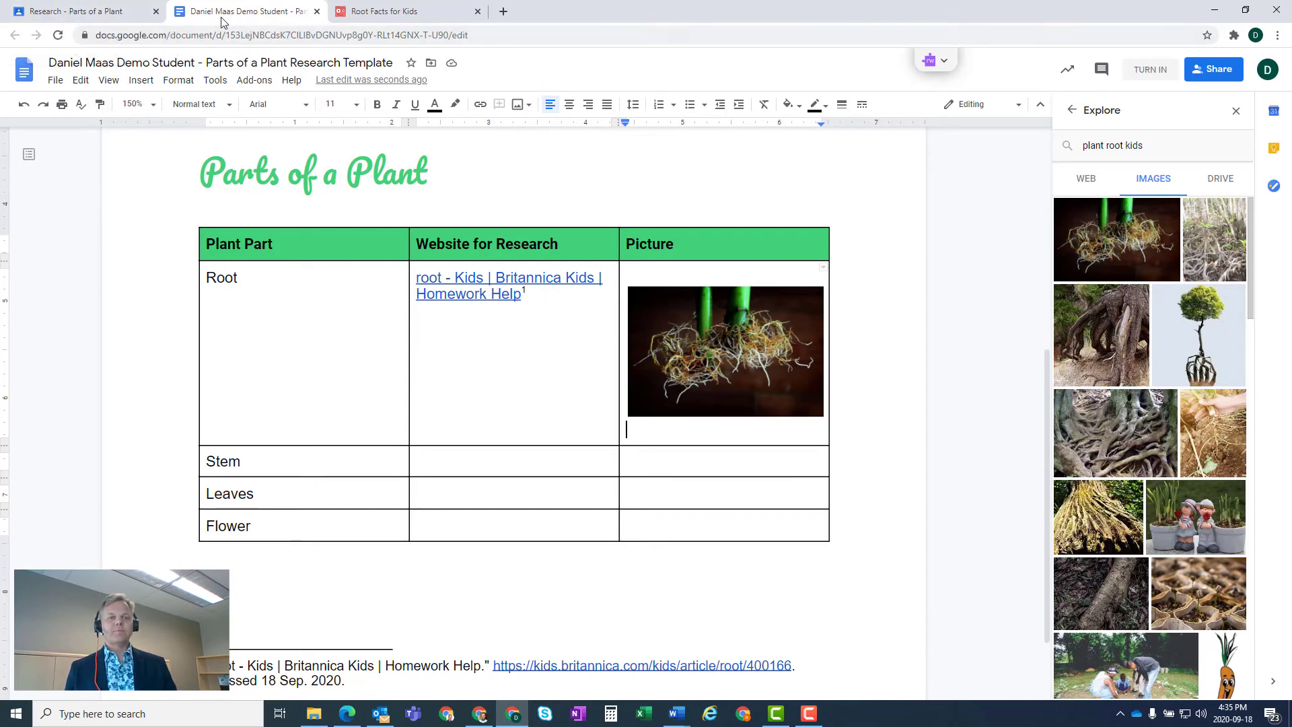
left_click(94, 12)
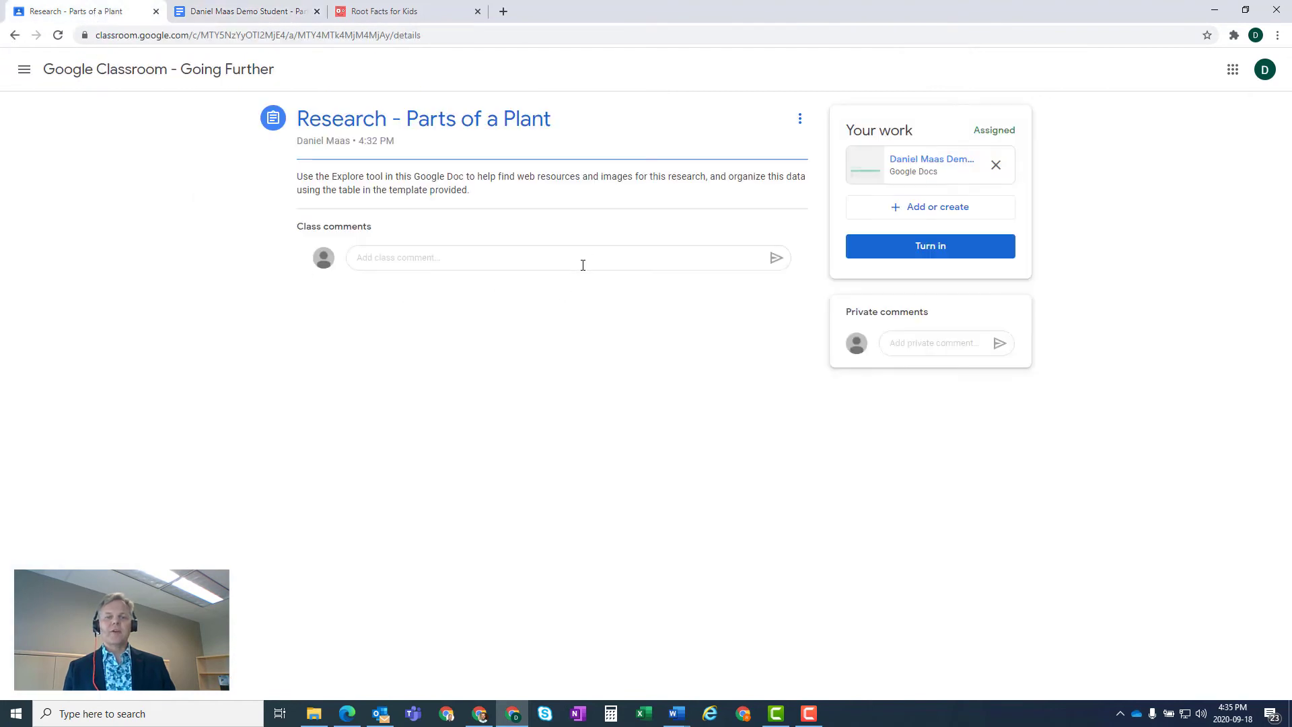
left_click(919, 344)
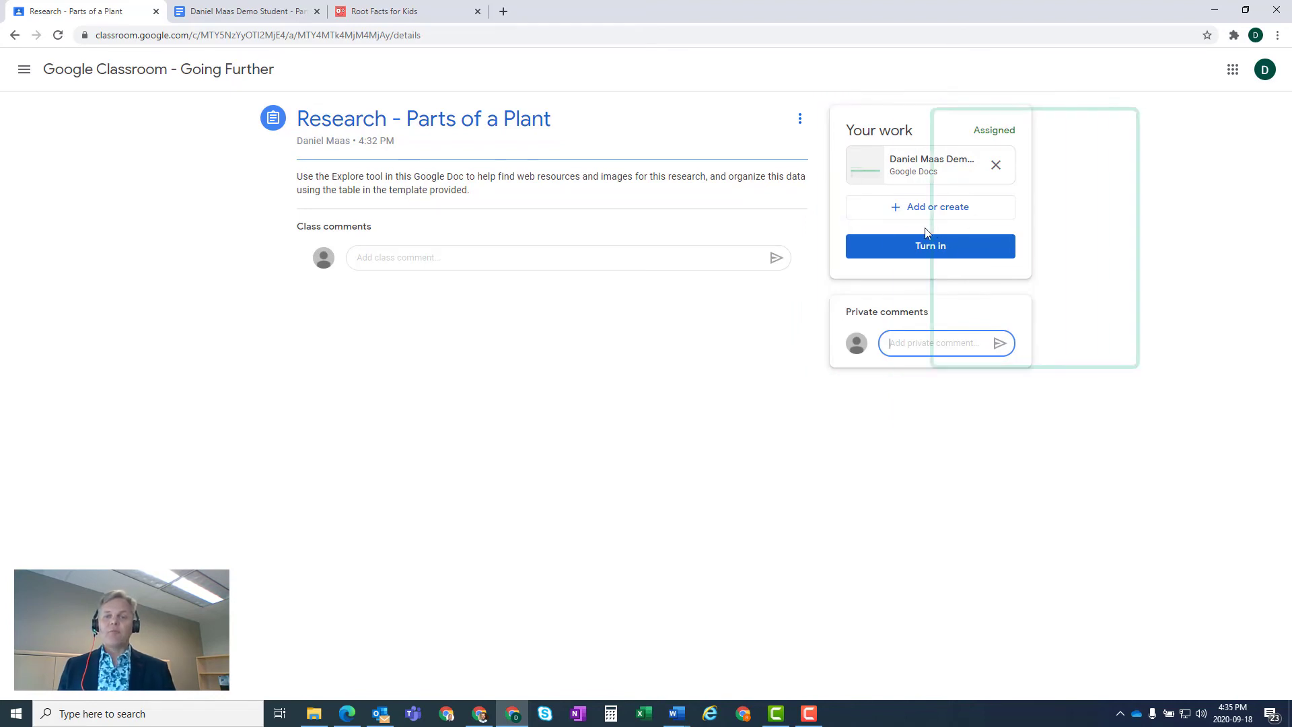
left_click(930, 251)
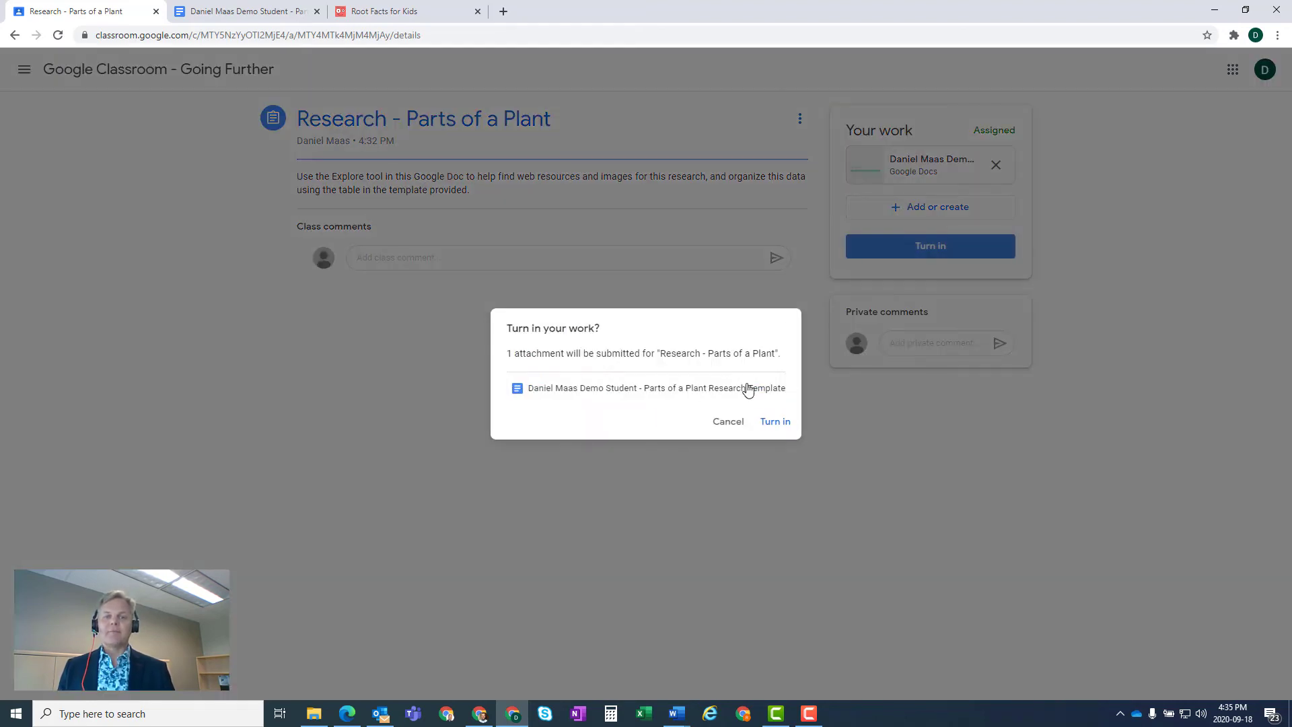
left_click(772, 428)
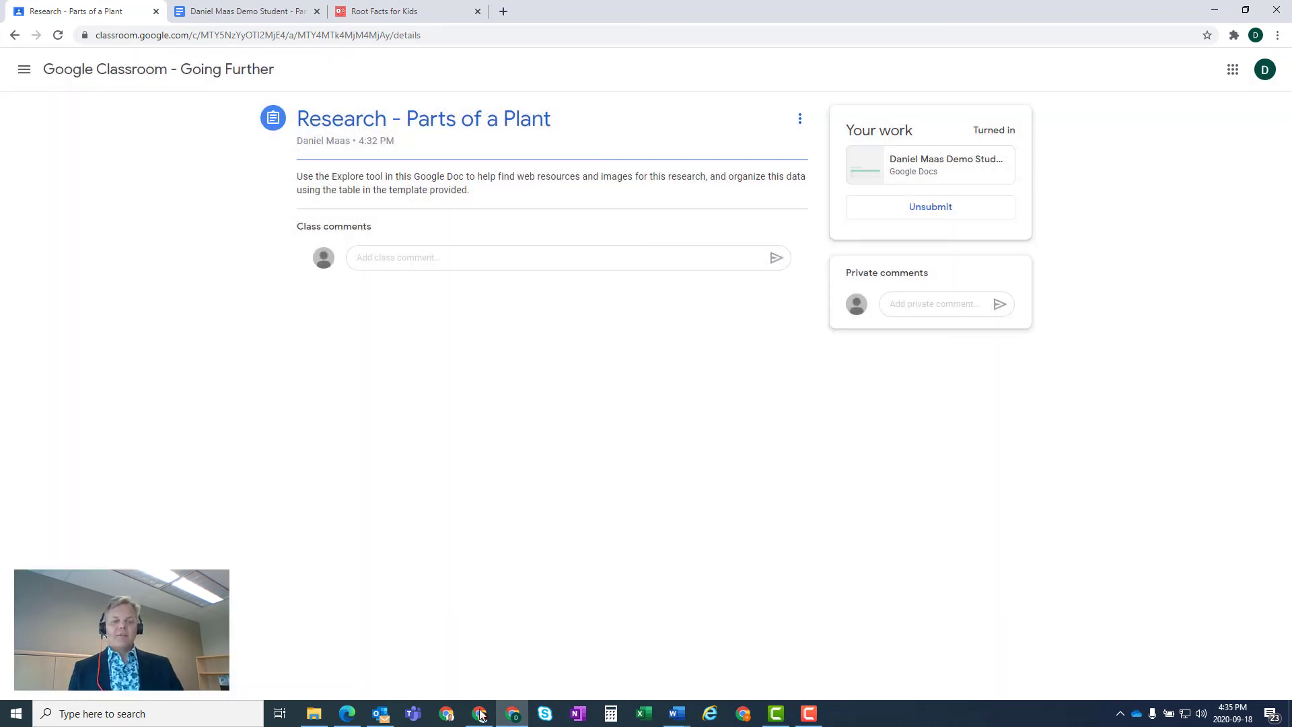
Switch to the teacher's Classroom window and open the turned-in submissions for "Research - Parts of a Plant".
mouse_move(477, 718)
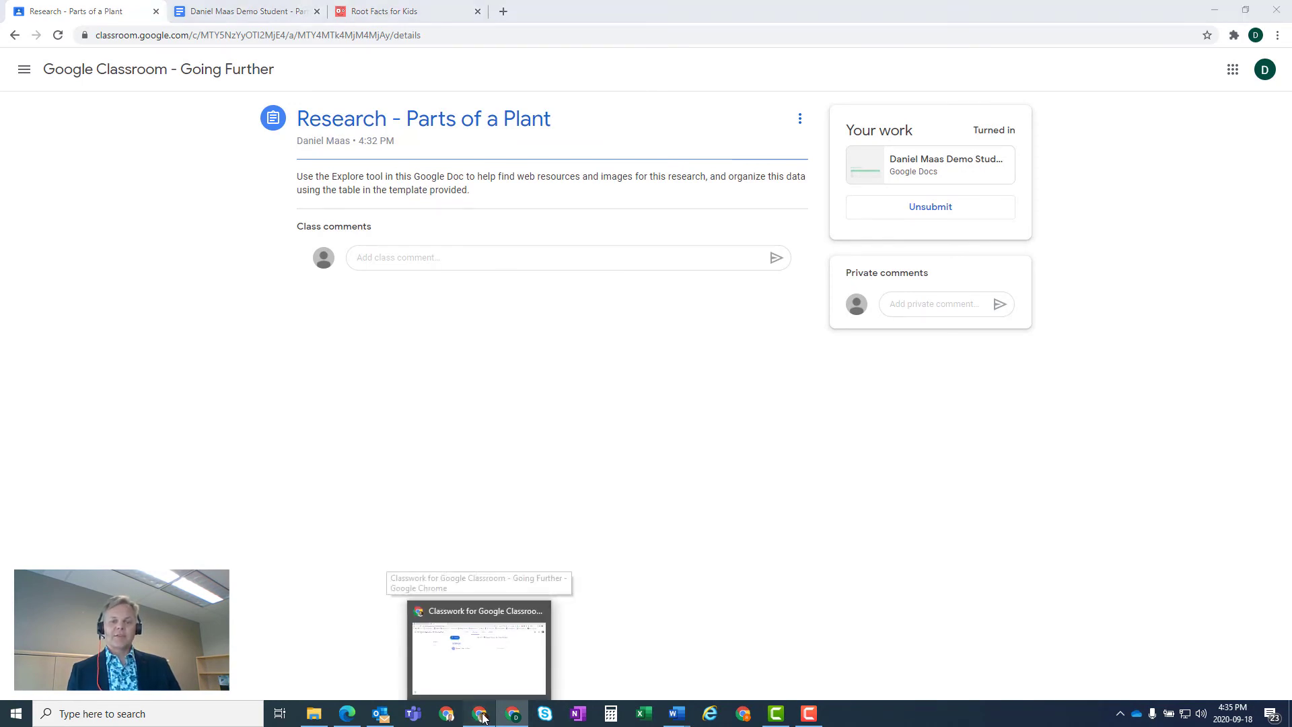
left_click(481, 718)
left_click(573, 267)
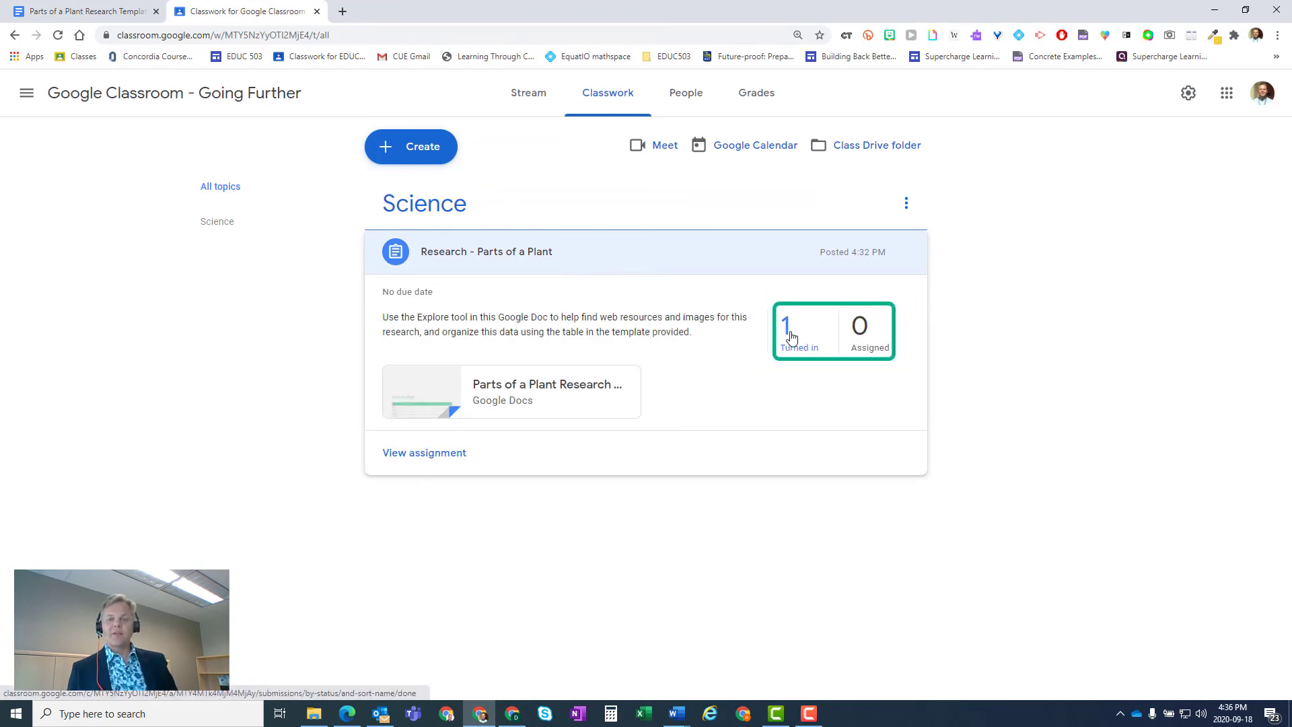
left_click(789, 337)
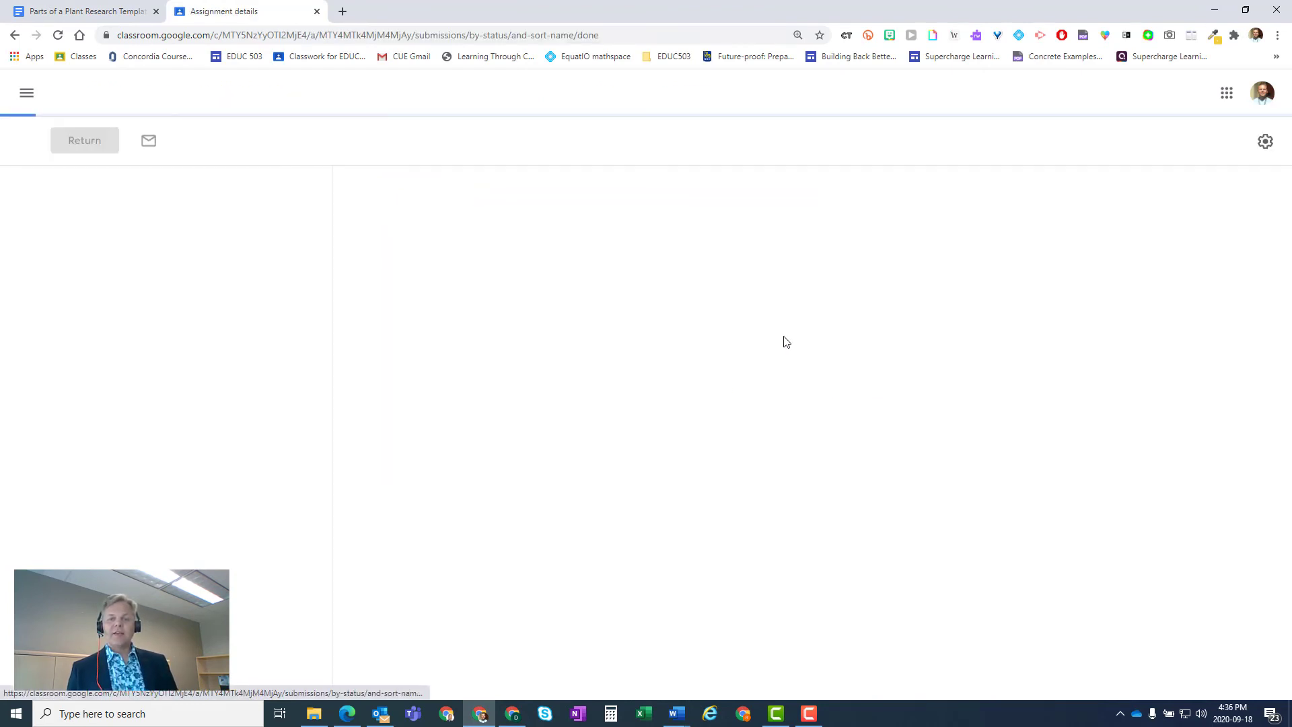